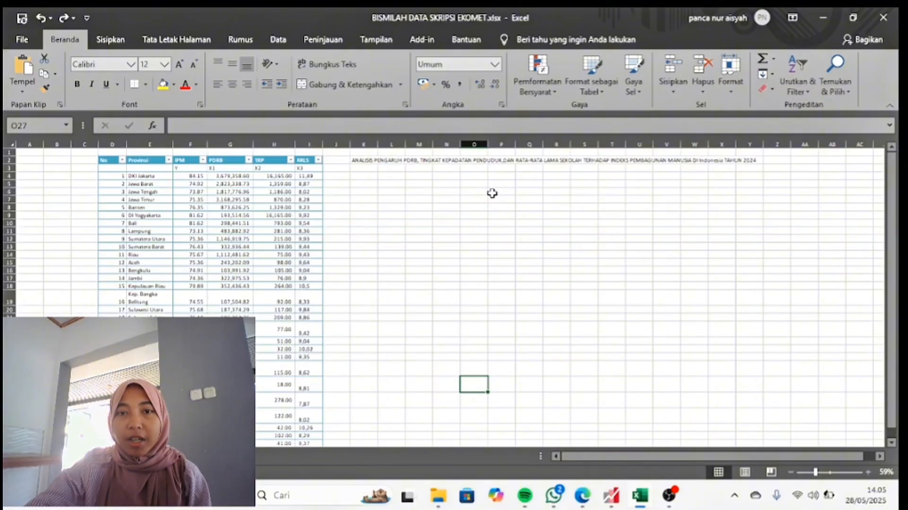
Copy the Y, X1, X2 and X3 data for all provinces, including the row of variable labels.
scroll(492, 193, "right", 3)
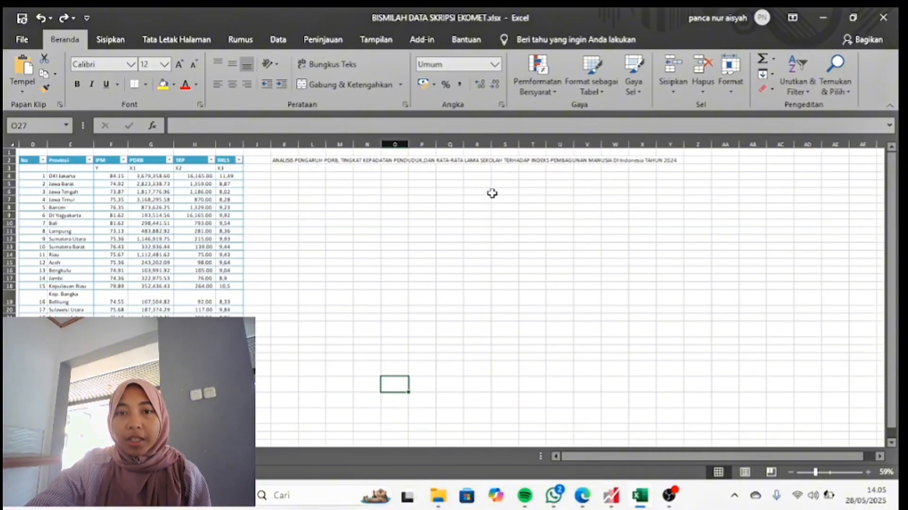
scroll(492, 193, "right", 1)
scroll(492, 193, "right", 1)
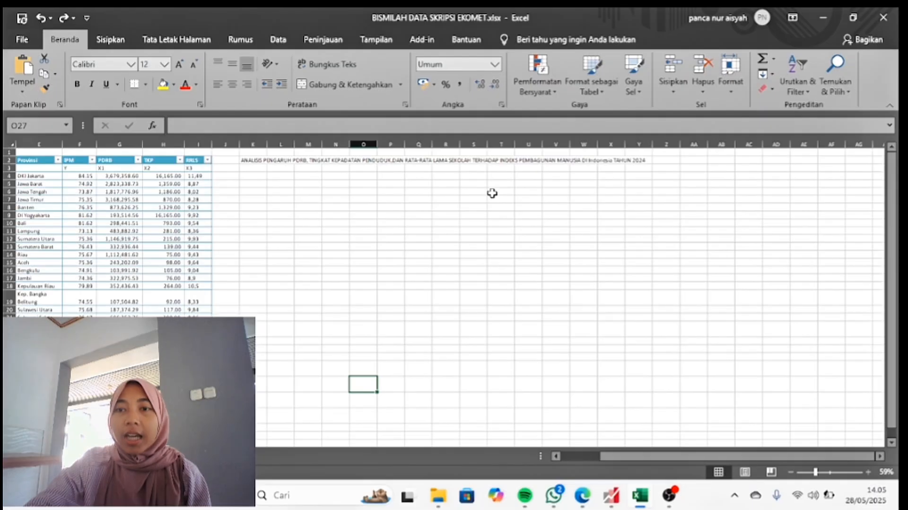
scroll(492, 193, "left", 4)
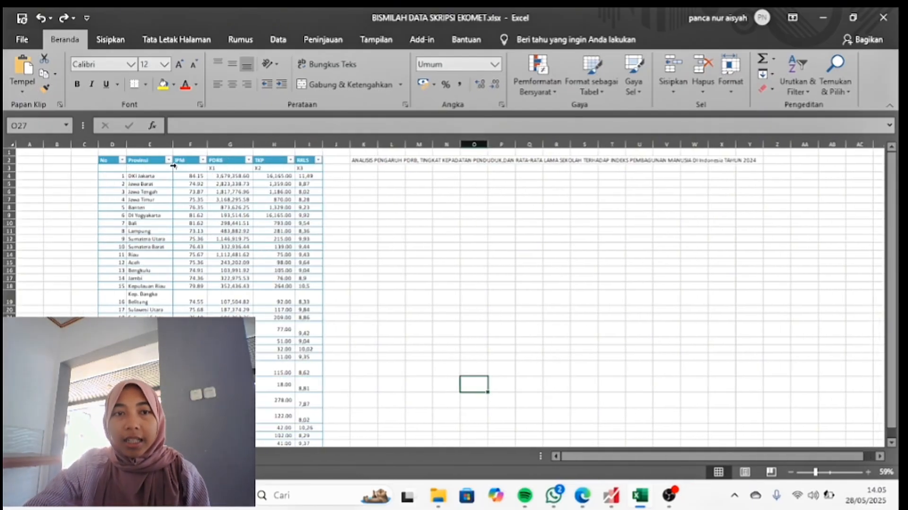
left_click_drag(173, 166, 288, 419)
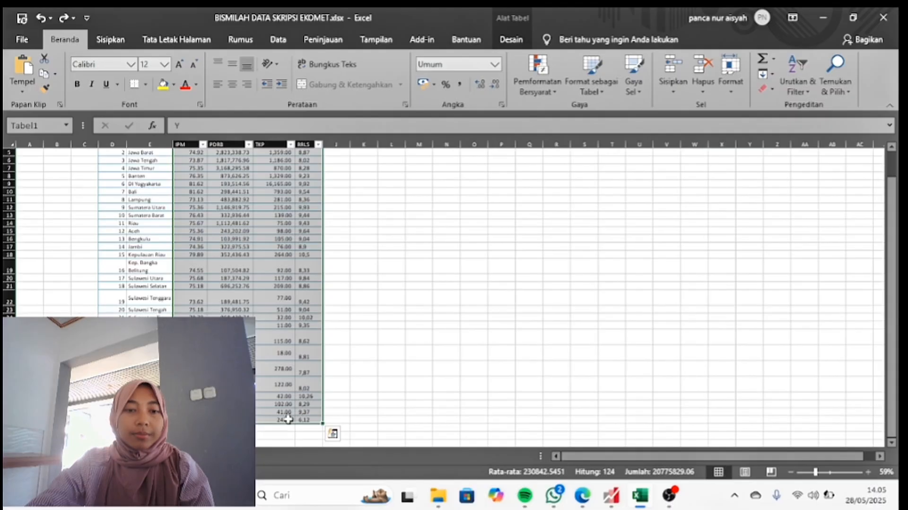
key("ctrl+c")
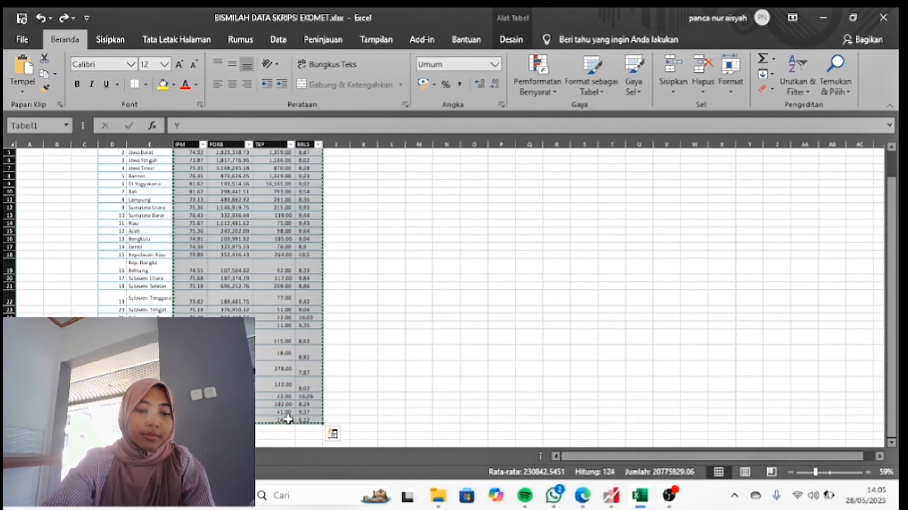
Switch to EViews and create an Unstructured / Undated workfile with 30 observations.
mouse_move(611, 496)
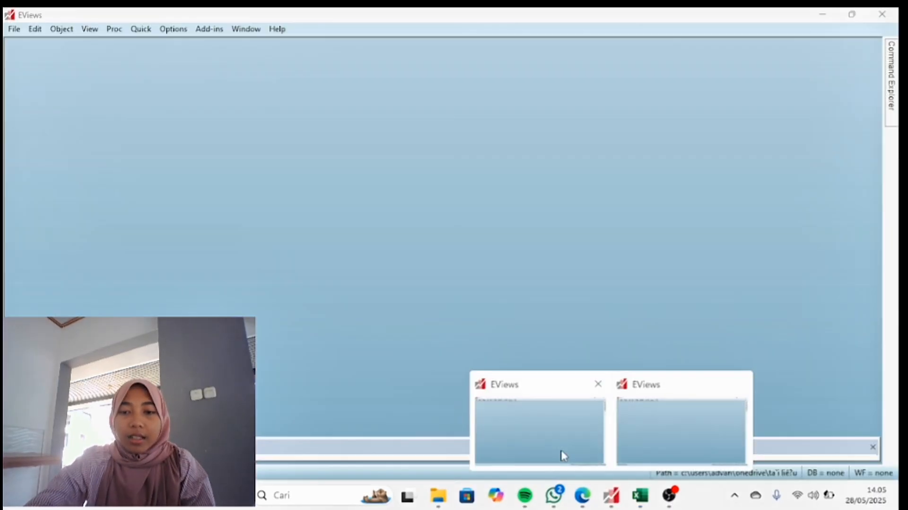
left_click(562, 455)
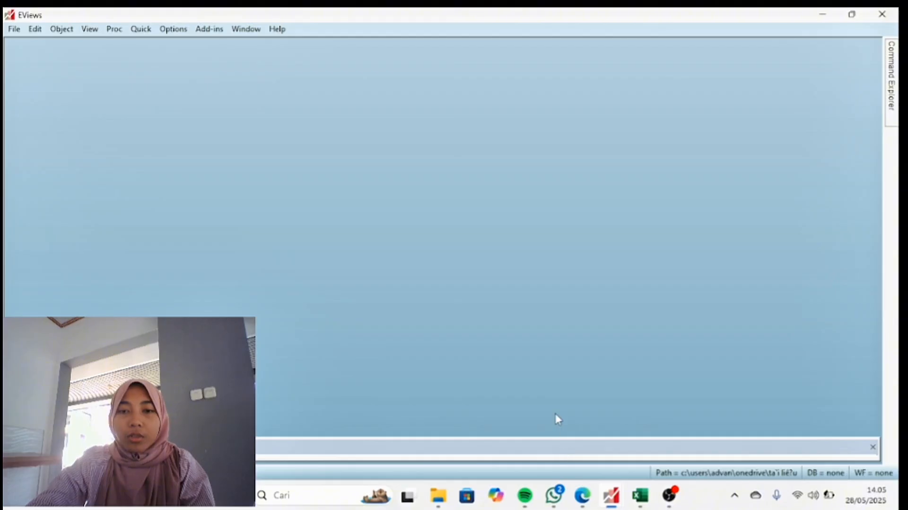
key("ctrl+n")
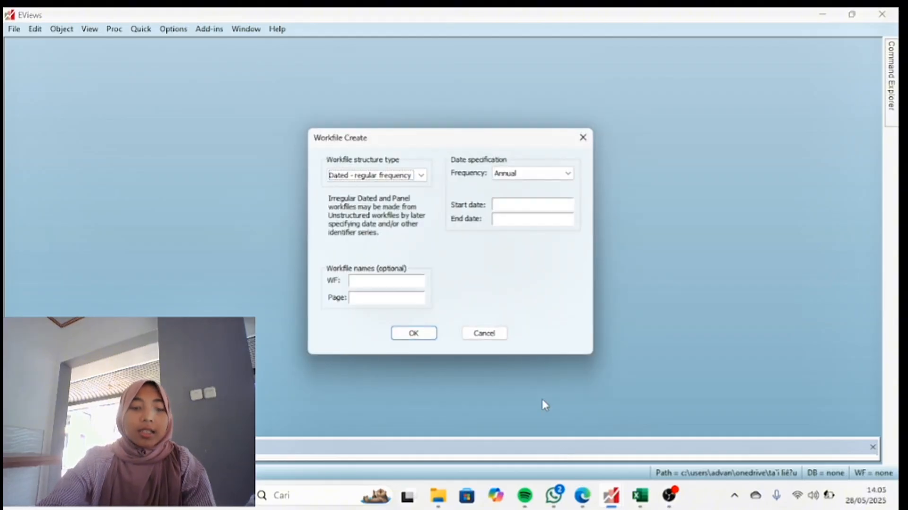
left_click(421, 175)
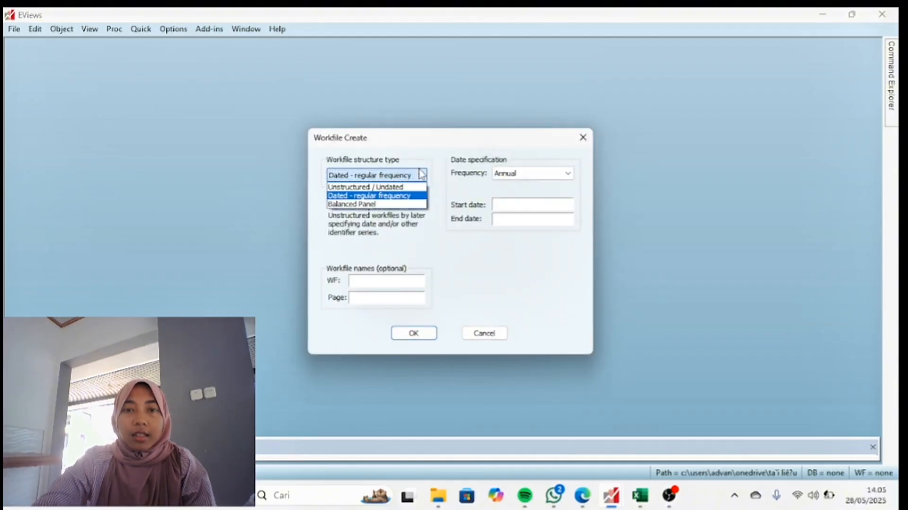
left_click(411, 187)
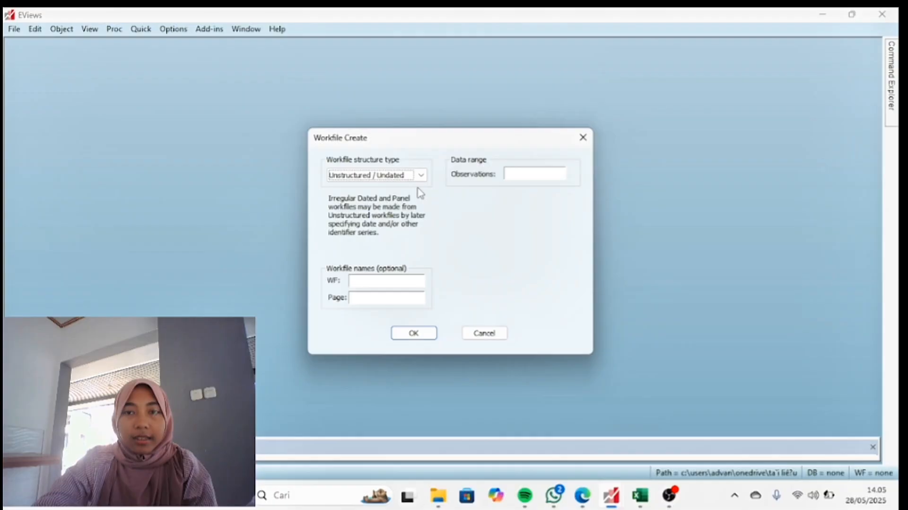
left_click(516, 172)
type("30")
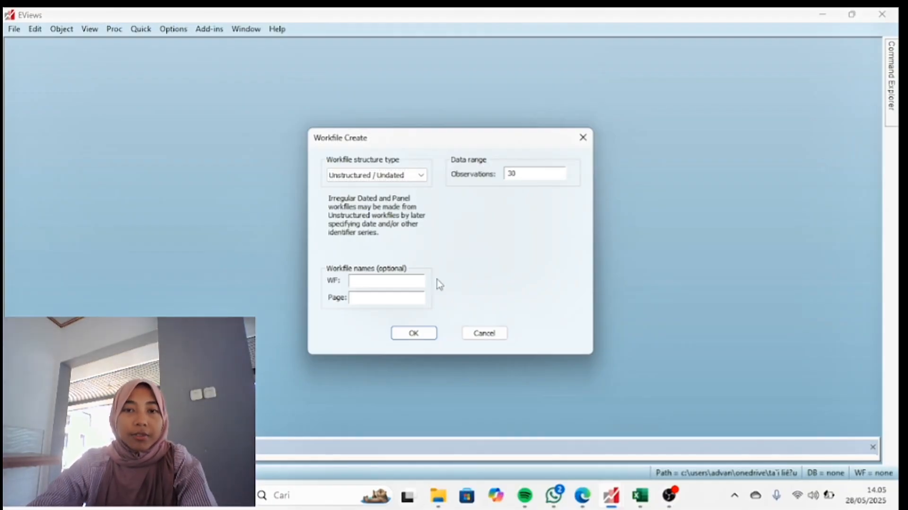
left_click(418, 332)
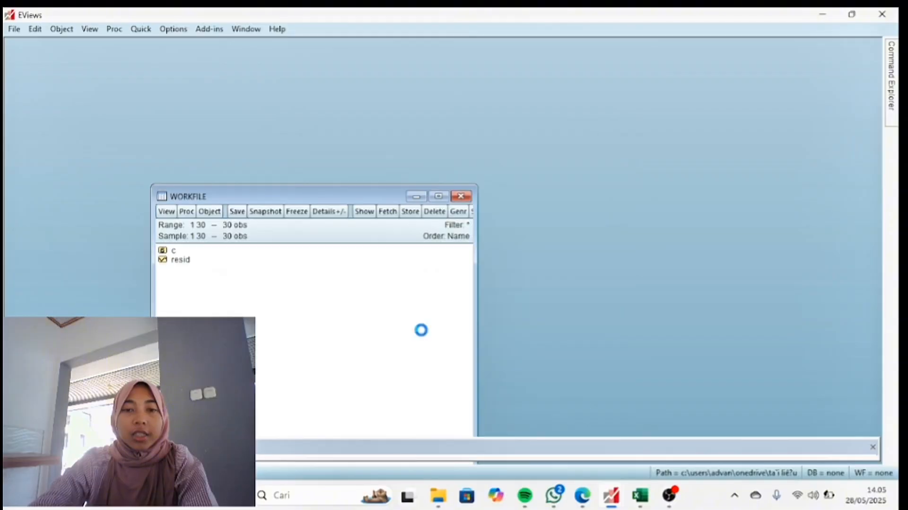
Open an empty group and paste the copied data with Y, X1, X2 and X3 as series names.
left_click(150, 33)
left_click(207, 102)
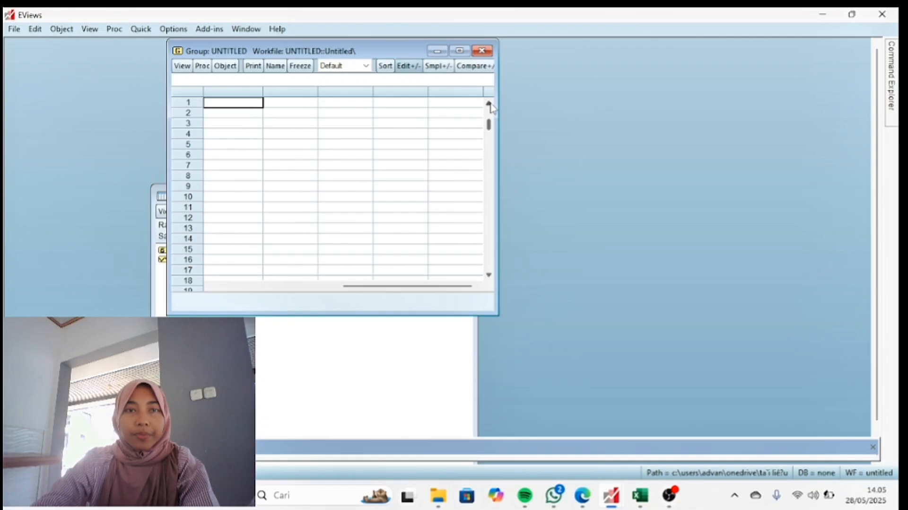
left_click(489, 103)
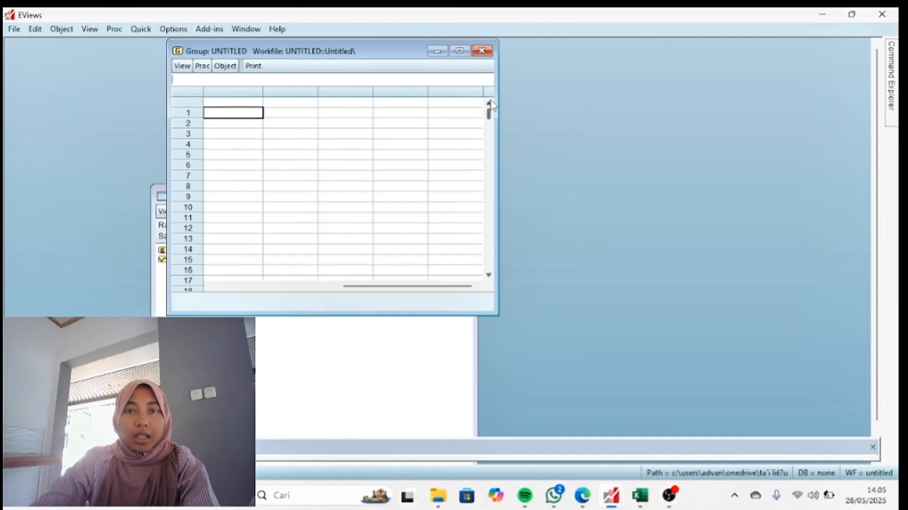
left_click(242, 102)
key("ctrl+v")
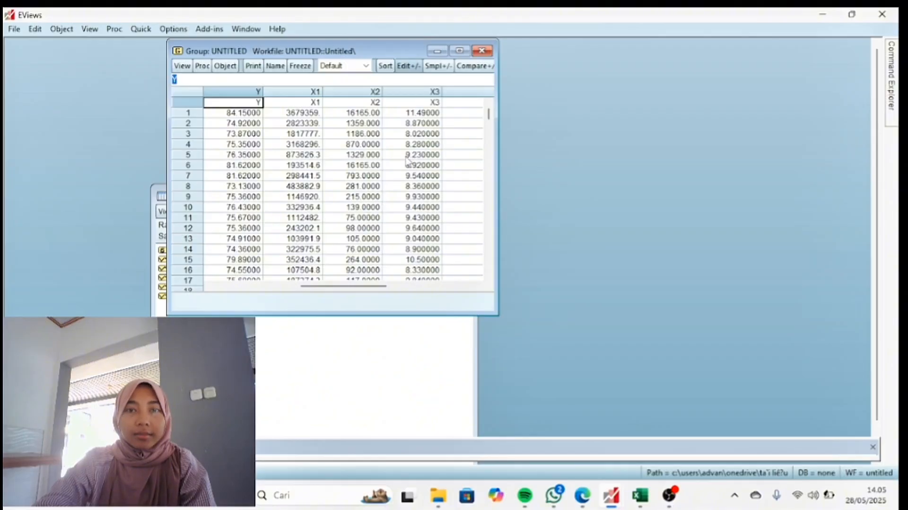
Try to name the group "data skripsi".
left_click(280, 70)
left_click(284, 148)
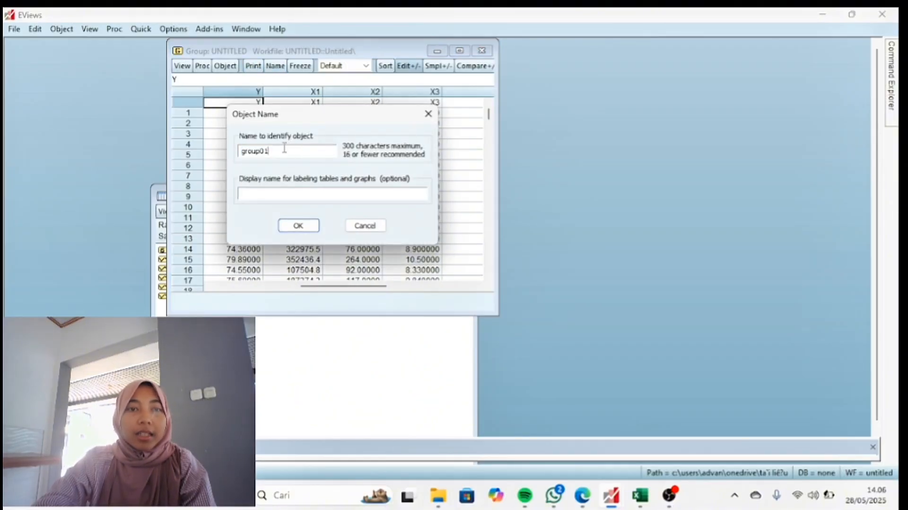
key("BackSpace")
key("BackSpace")
key("BackSpace")
key("BackSpace")
key("BackSpace")
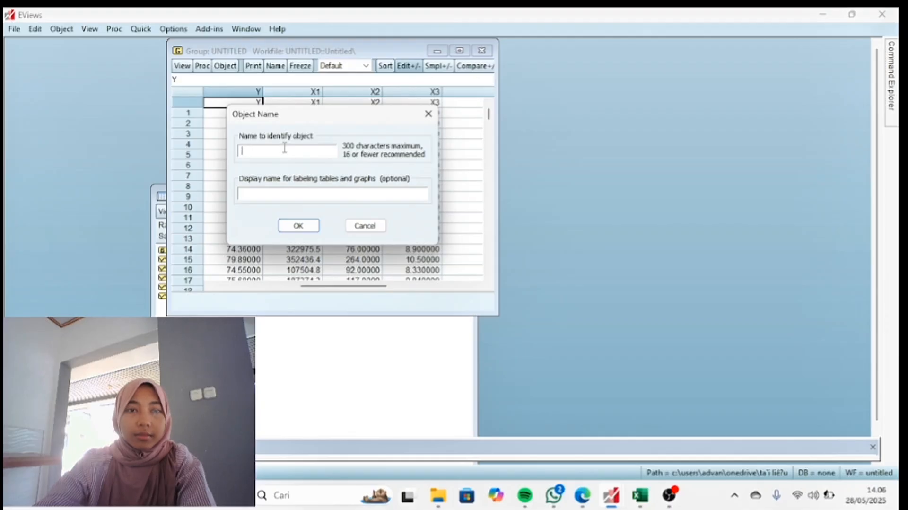
type("data skrip")
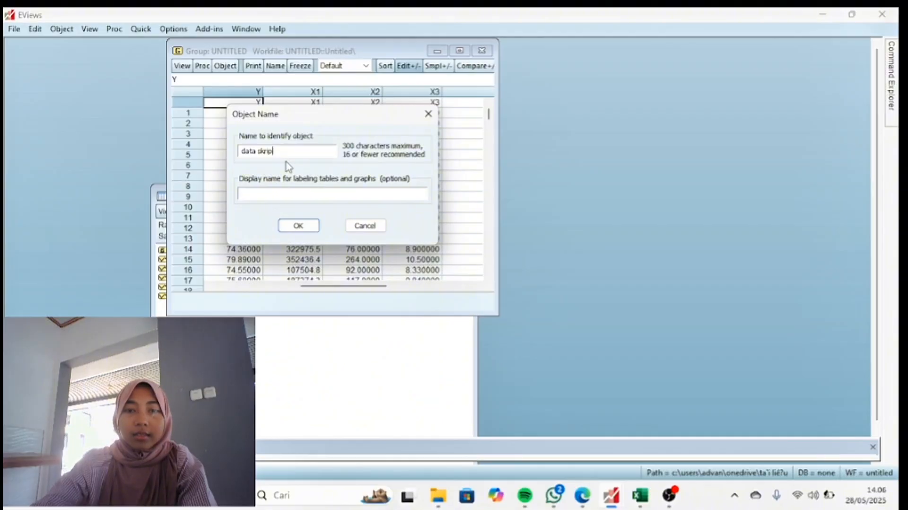
type("si")
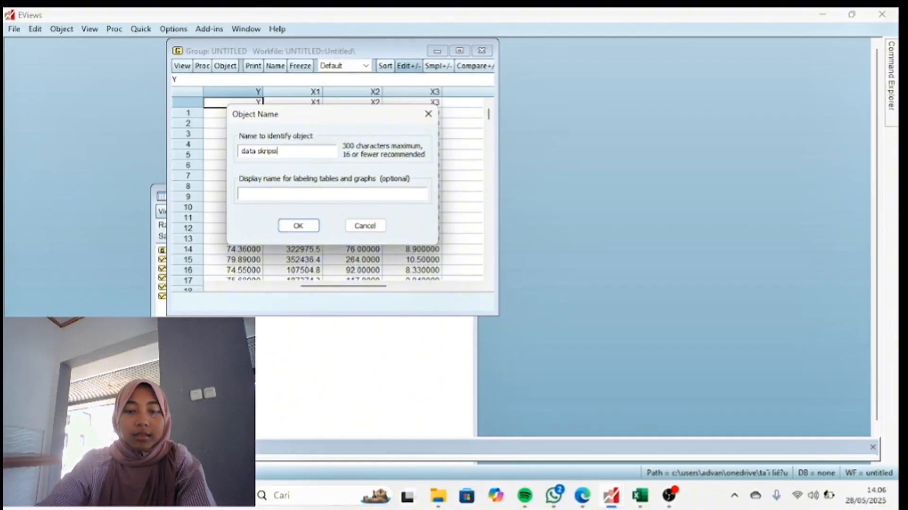
left_click(306, 230)
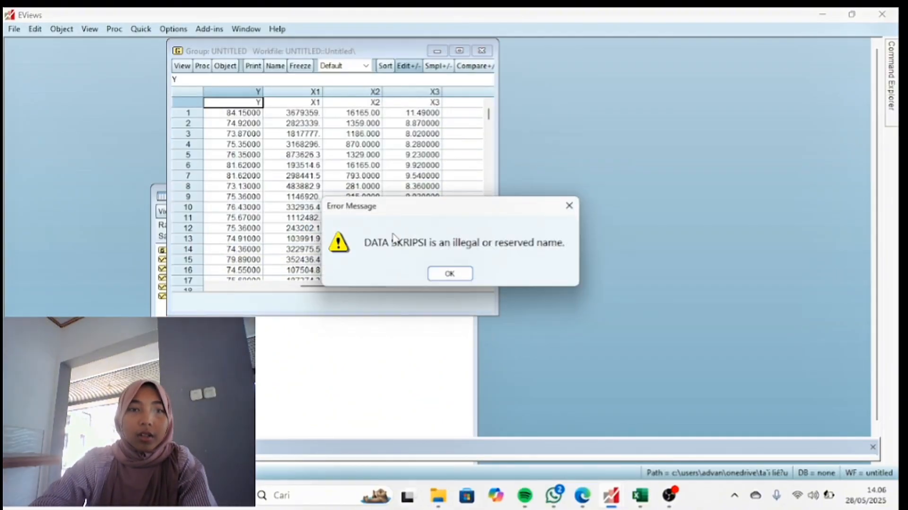
left_click(449, 274)
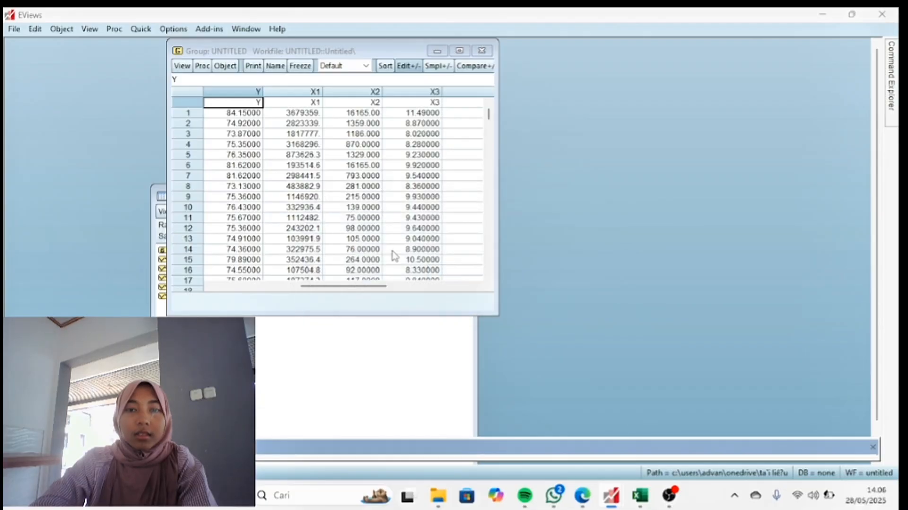
Name the group data_skripsi.
left_click(275, 66)
left_click(271, 149)
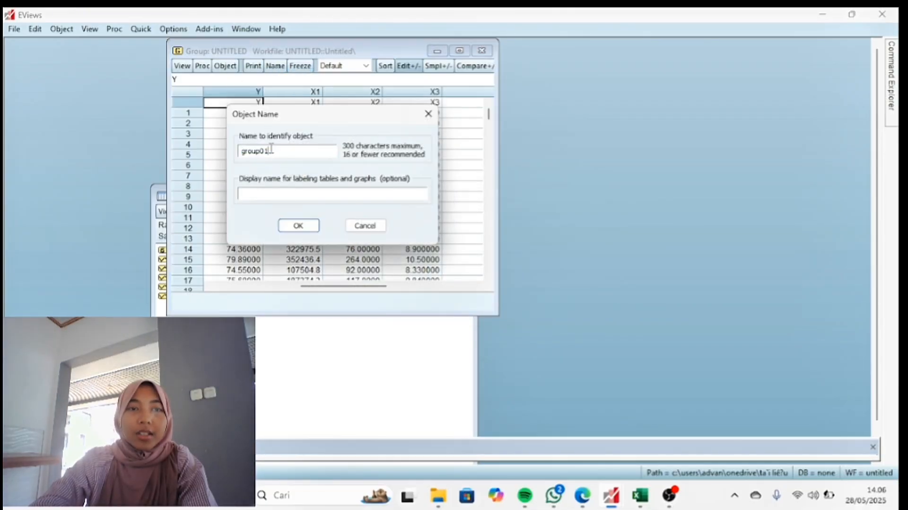
key("BackSpace")
key("BackSpace")
key("BackSpace")
key("BackSpace")
key("BackSpace")
key("BackSpace")
key("BackSpace")
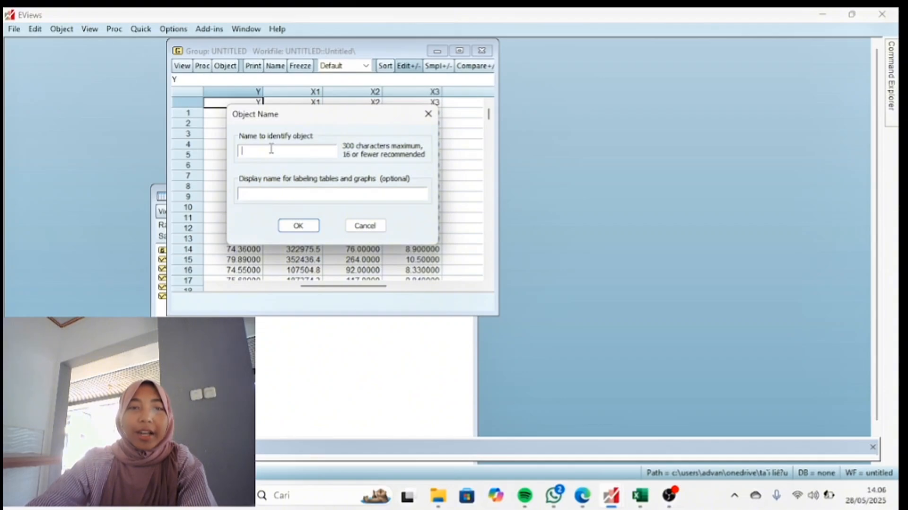
type("data")
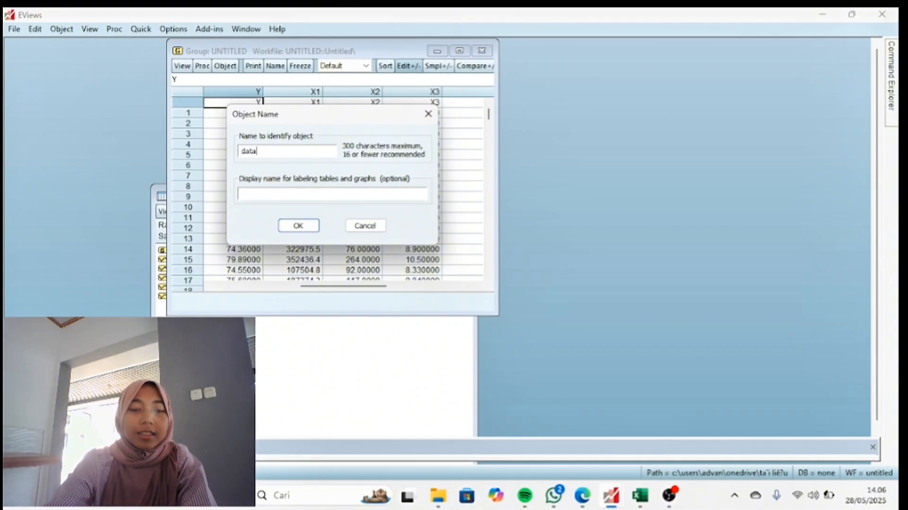
type("_sk")
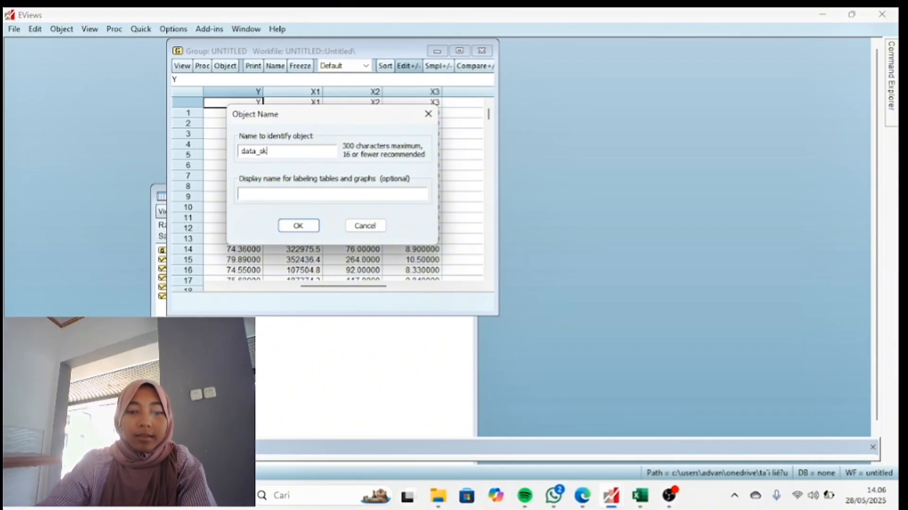
type("ripsi")
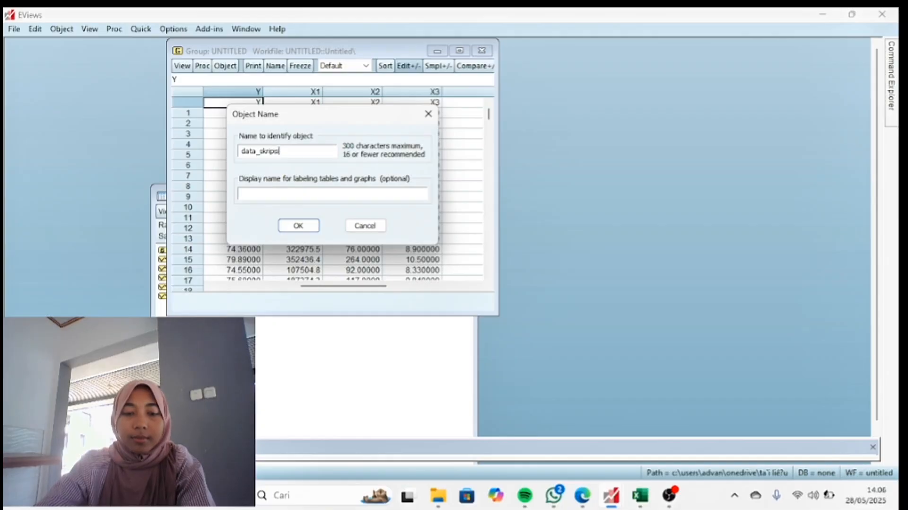
key("Return")
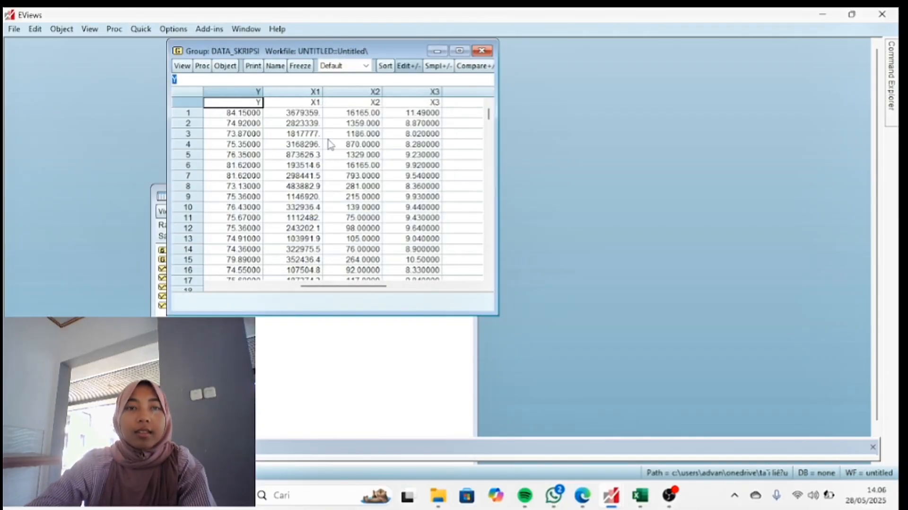
Copy the data_skripsi group object and estimate the least squares equation "y c x1 x2 x3" from the copy over sample 1 30.
left_click(220, 66)
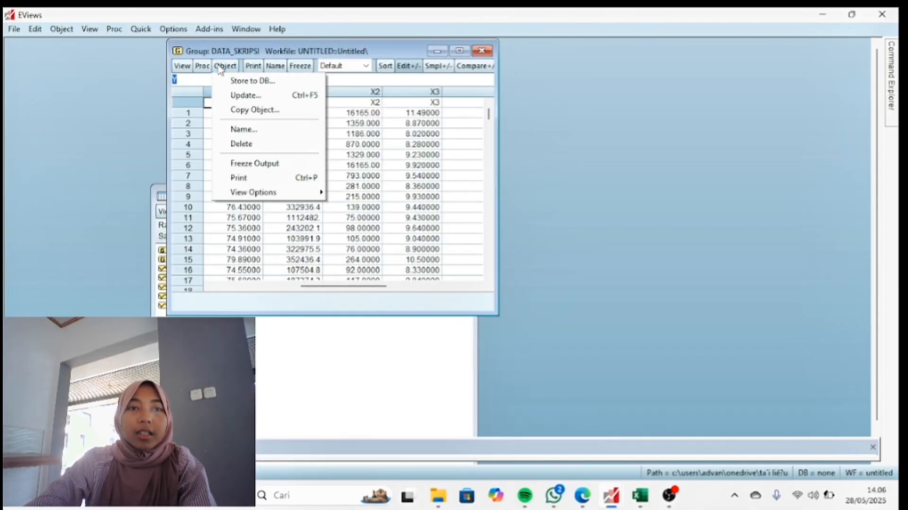
left_click(245, 113)
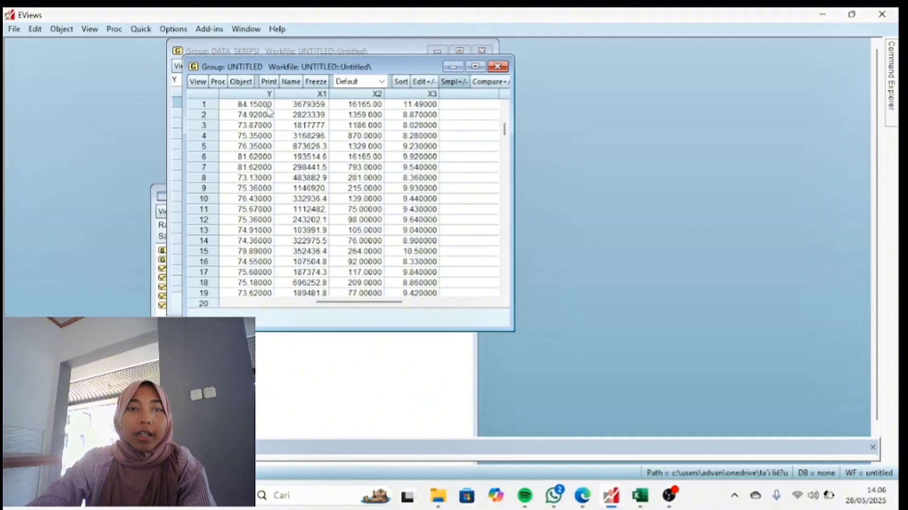
left_click(218, 81)
left_click(253, 96)
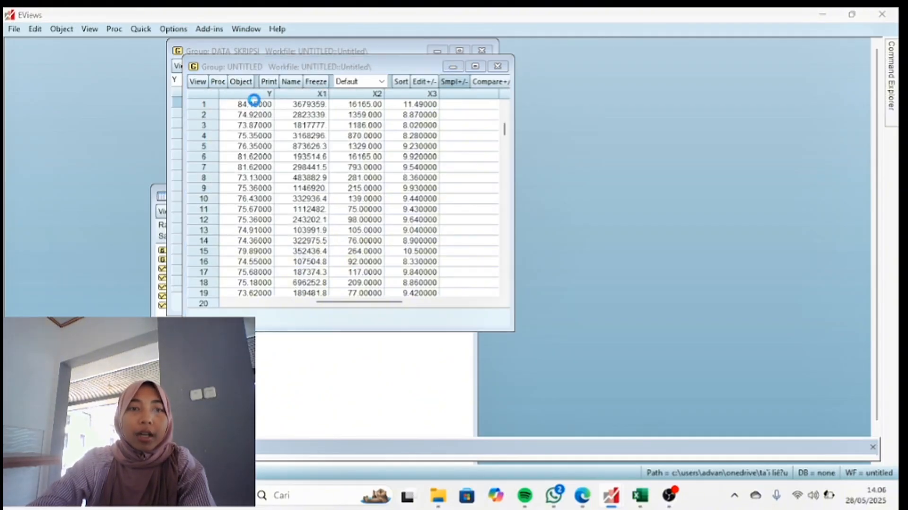
left_click(356, 177)
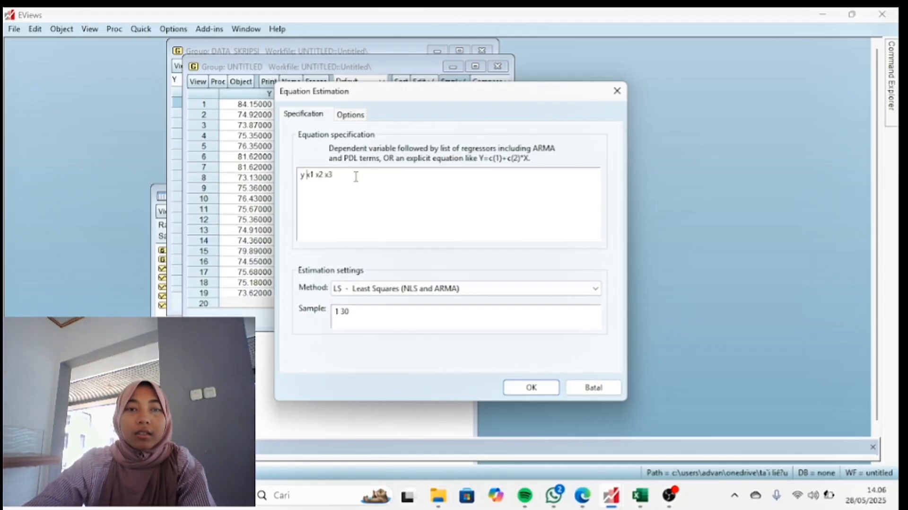
left_click(305, 175)
type("c")
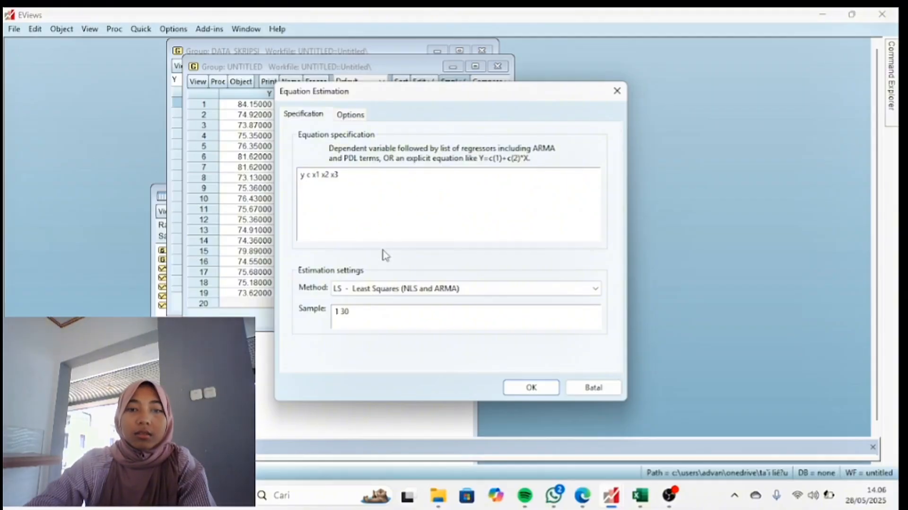
left_click(529, 389)
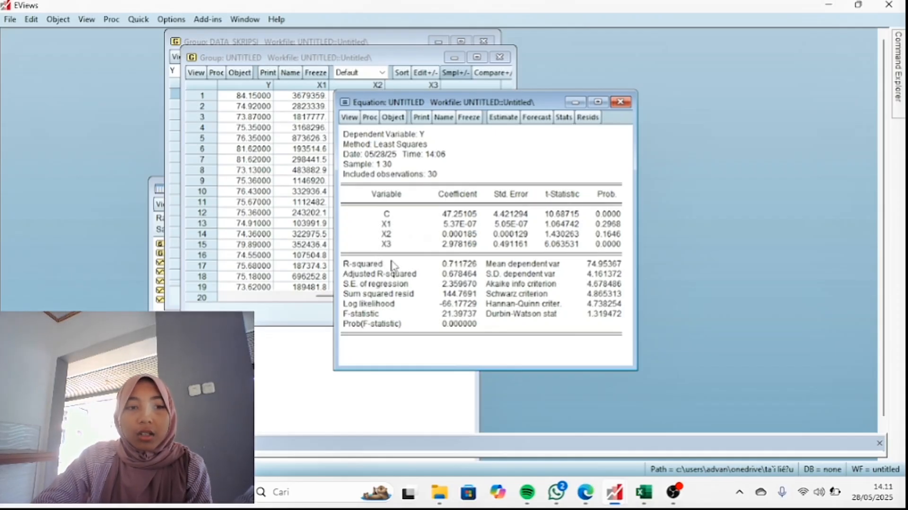
Run the histogram normality test on the residuals of the estimated equation.
left_click(350, 118)
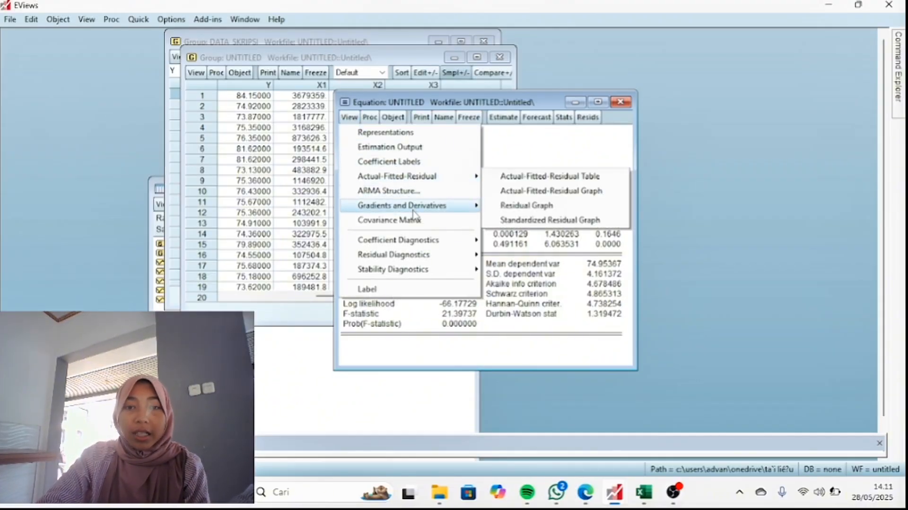
mouse_move(428, 263)
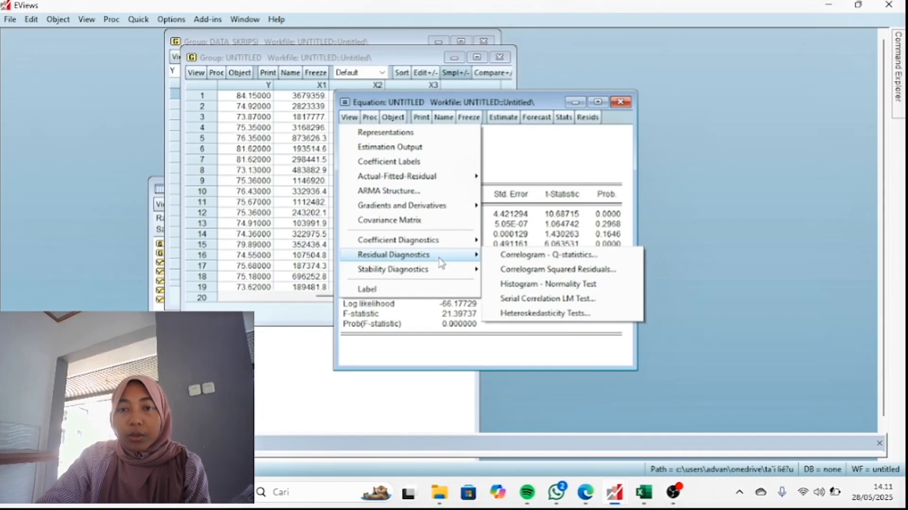
left_click(519, 285)
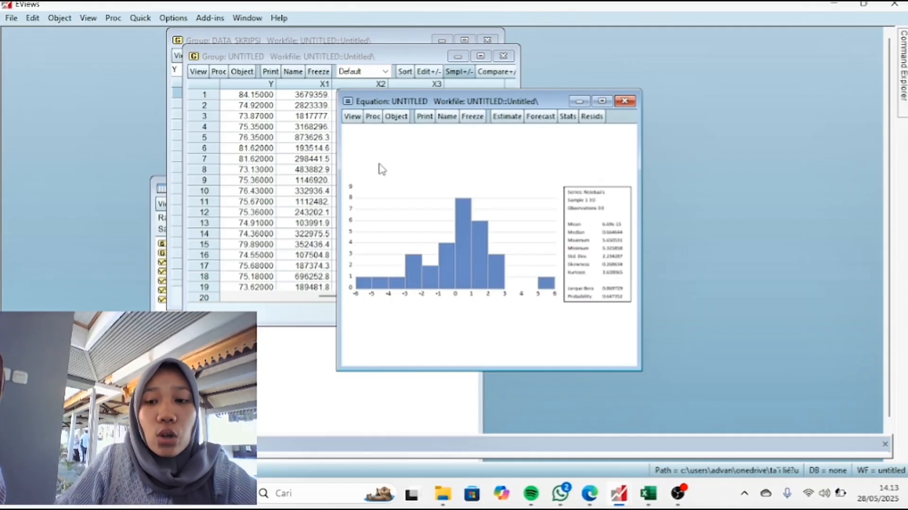
Run the Breusch-Godfrey serial correlation LM test on the equation with 2 lags and move the equation window over the data group.
left_click(352, 117)
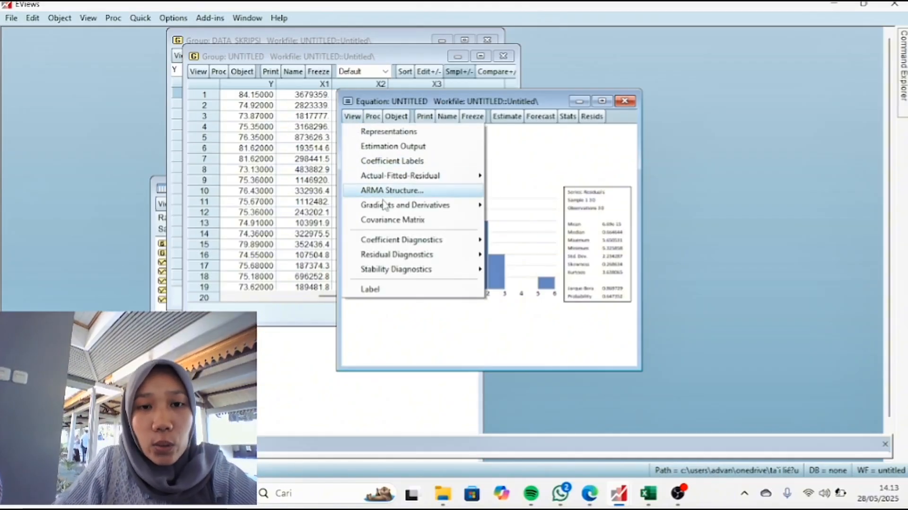
mouse_move(404, 257)
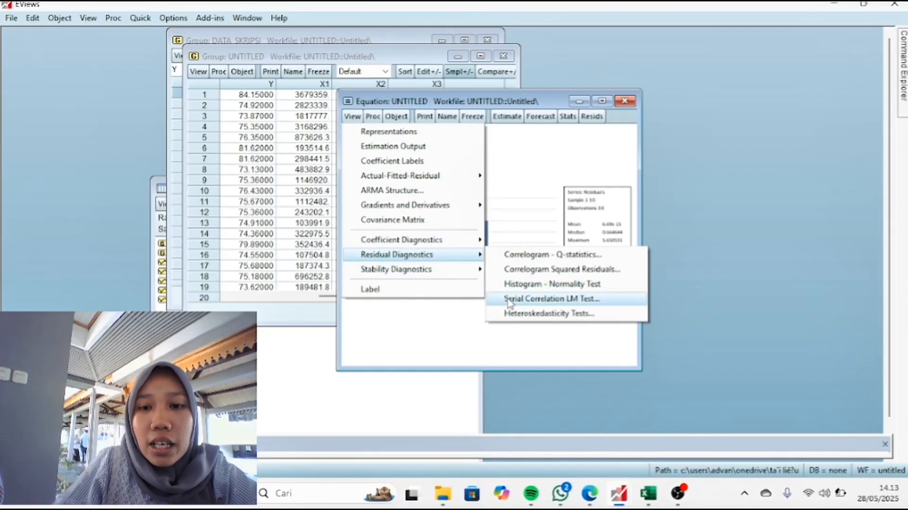
left_click(508, 299)
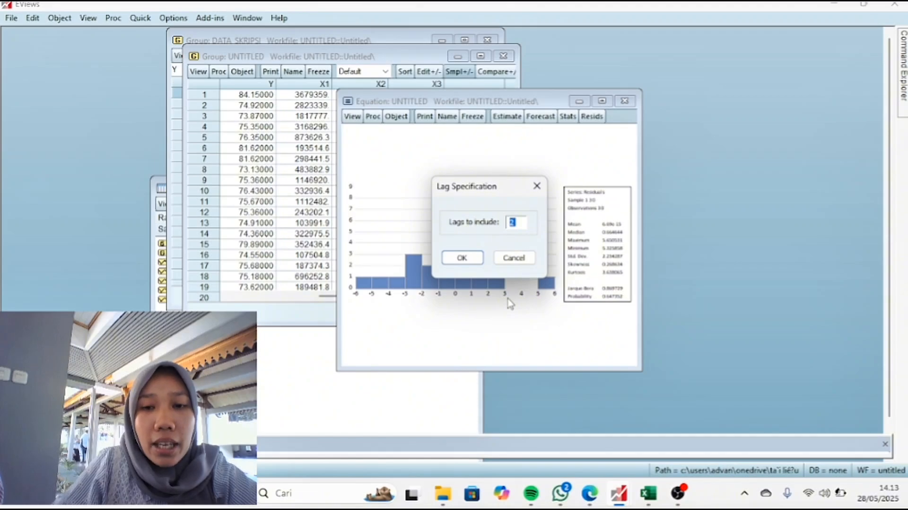
left_click(462, 257)
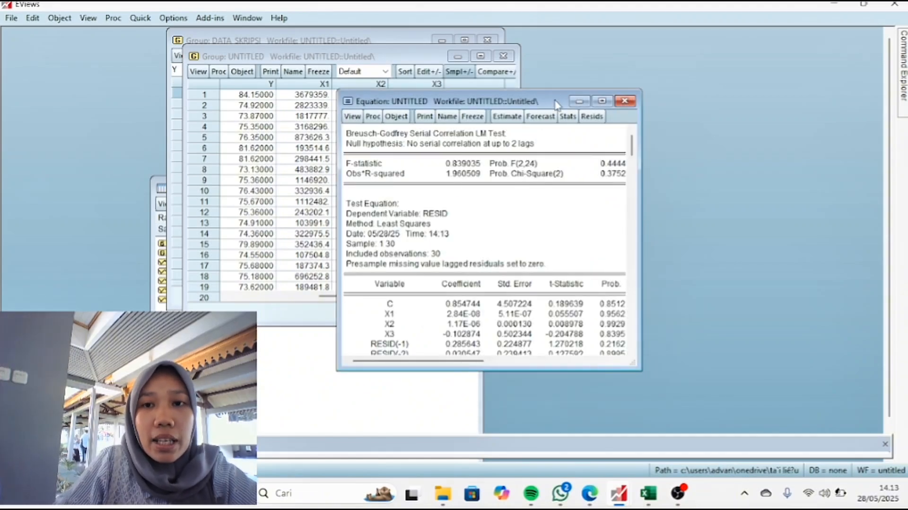
left_click_drag(556, 104, 450, 94)
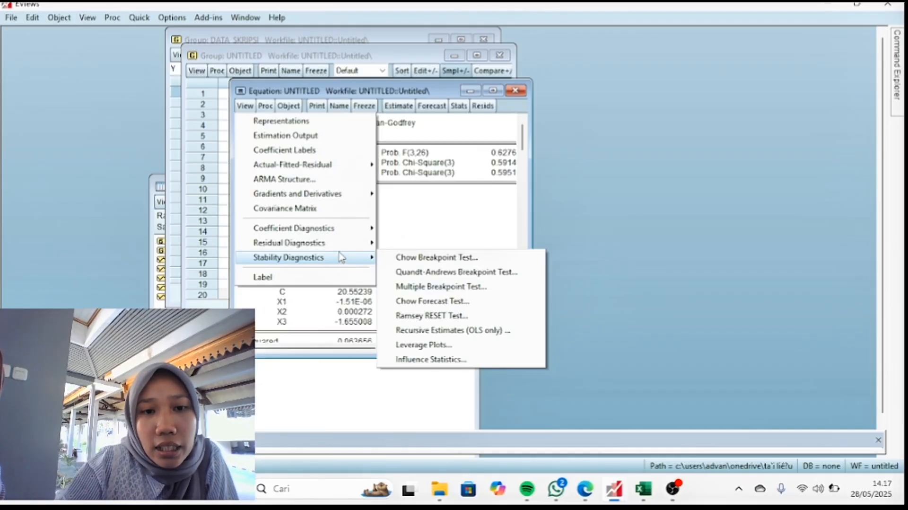
Run the White heteroskedasticity test with cross terms and the Breusch-Pagan-Godfrey test with regressors c x1 x2 x3.
mouse_move(341, 243)
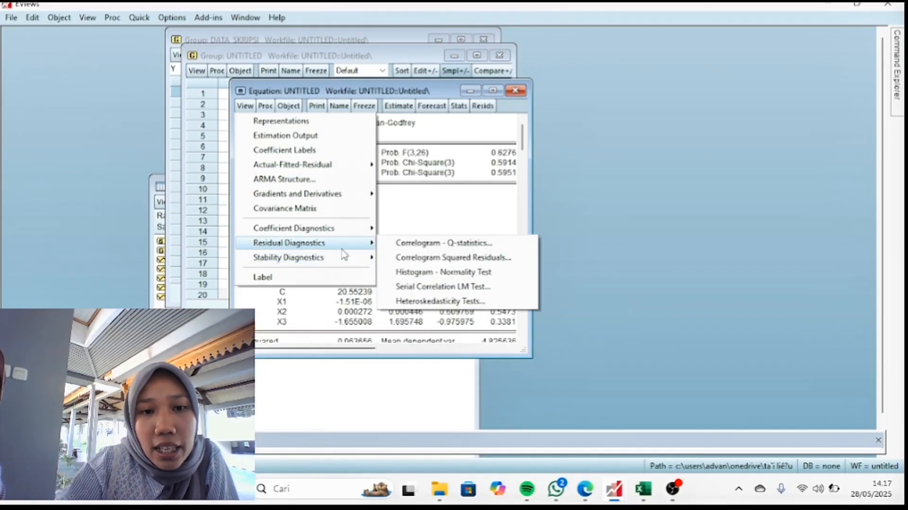
left_click(394, 301)
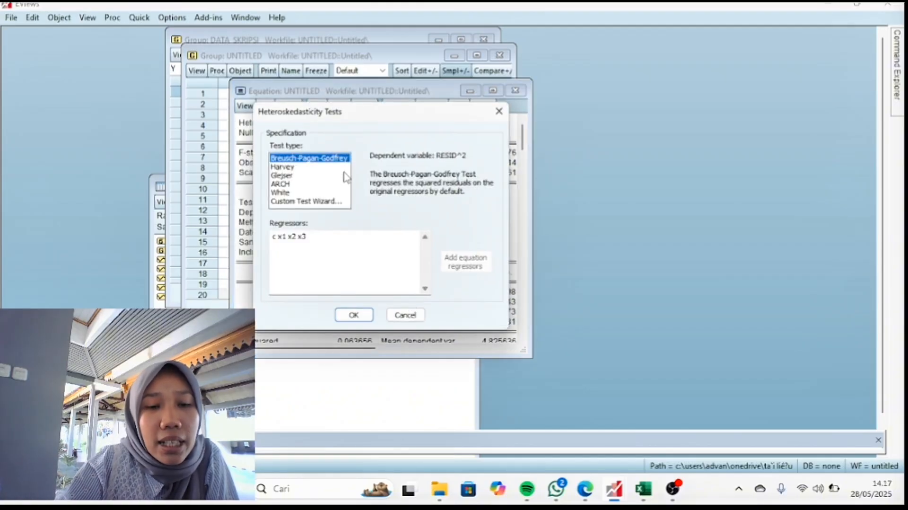
left_click(311, 193)
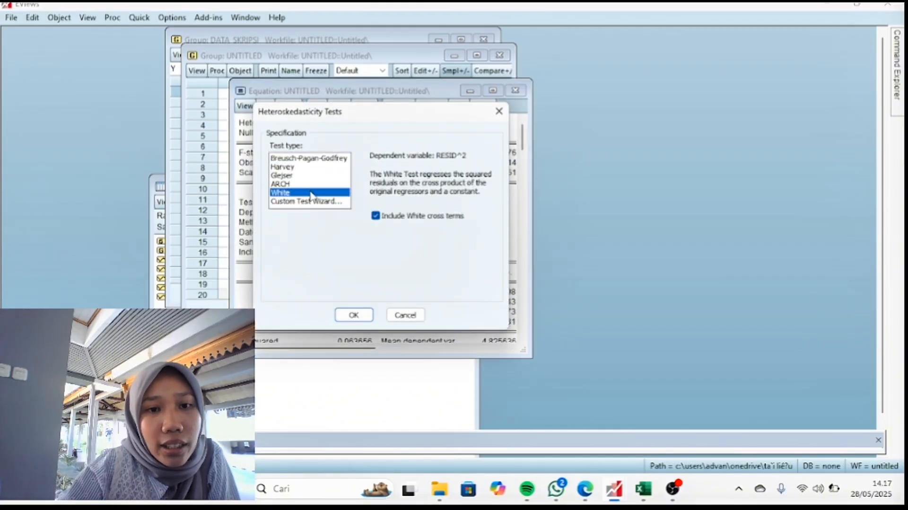
left_click(355, 315)
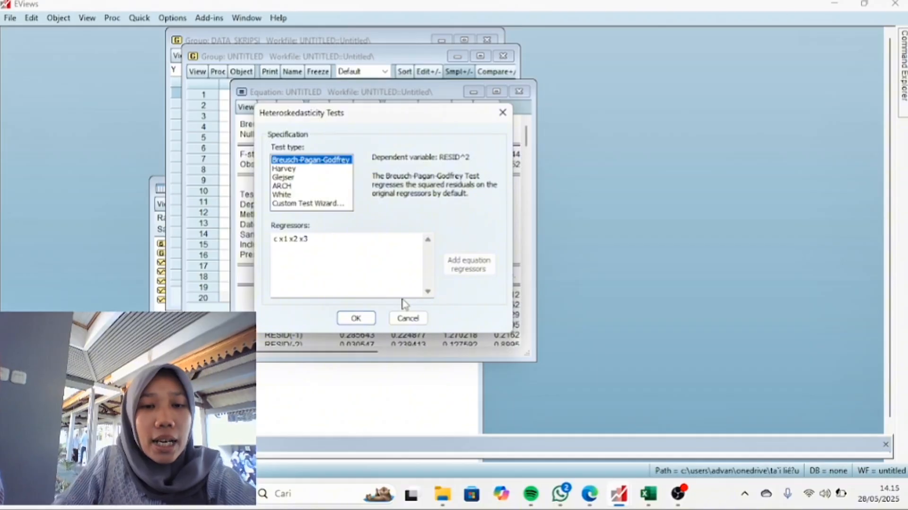
left_click(356, 318)
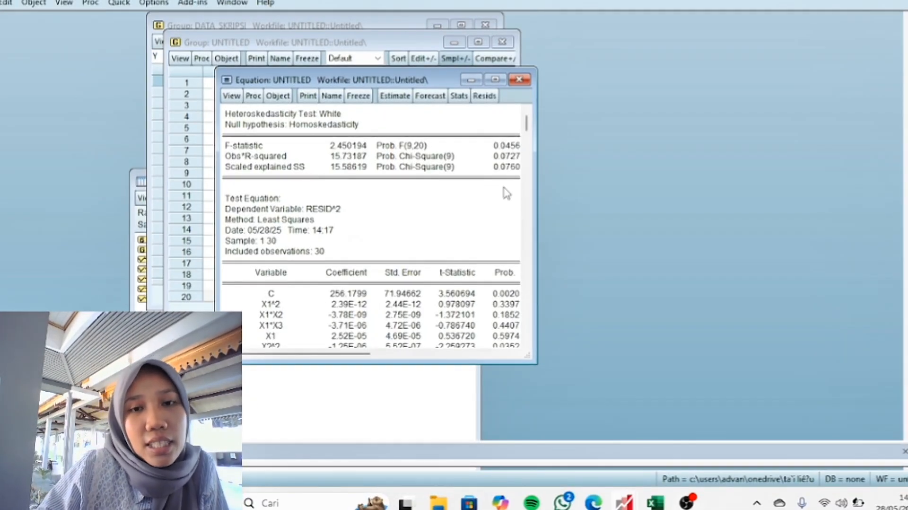
Compute the variance inflation factors of the equation's coefficients to test for multicollinearity.
left_click(231, 97)
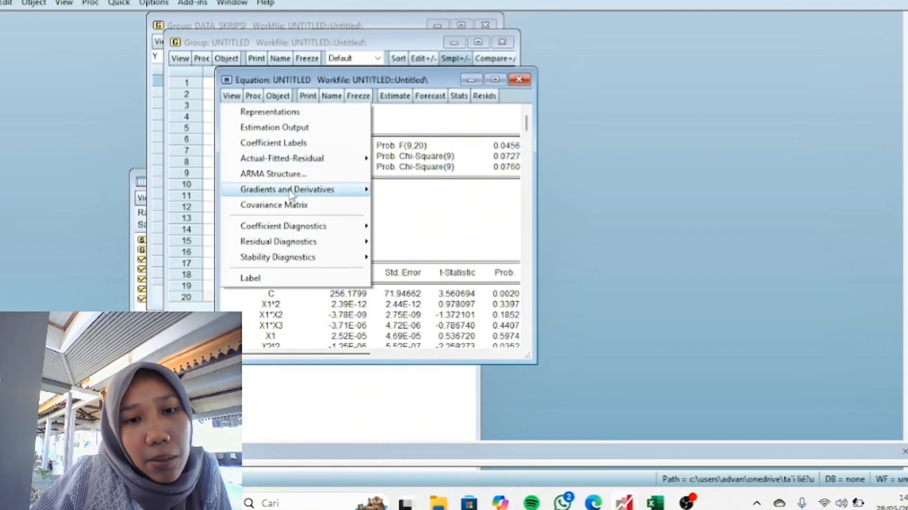
mouse_move(309, 232)
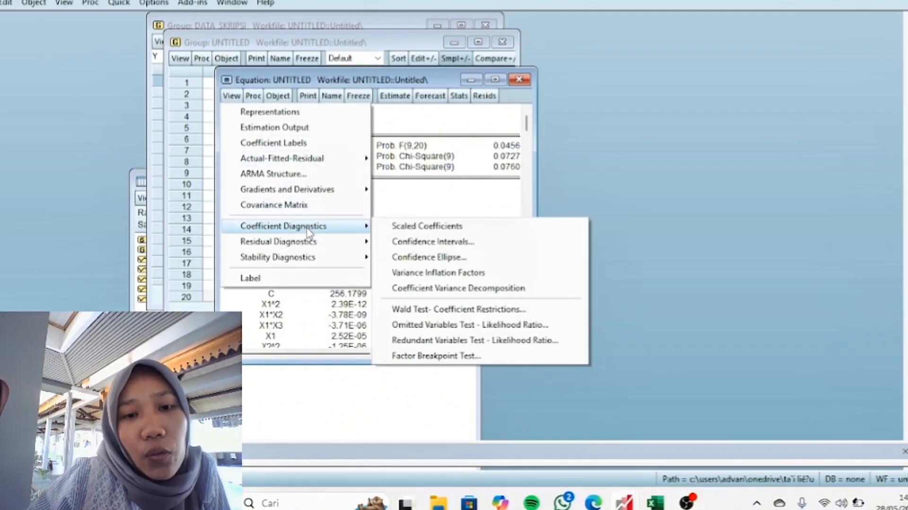
left_click(395, 274)
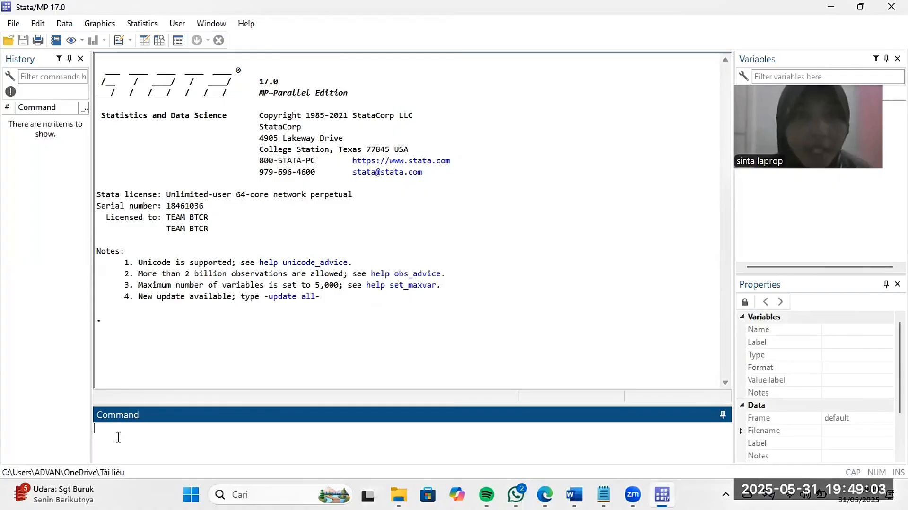
key("XF86AudioRaiseVolume")
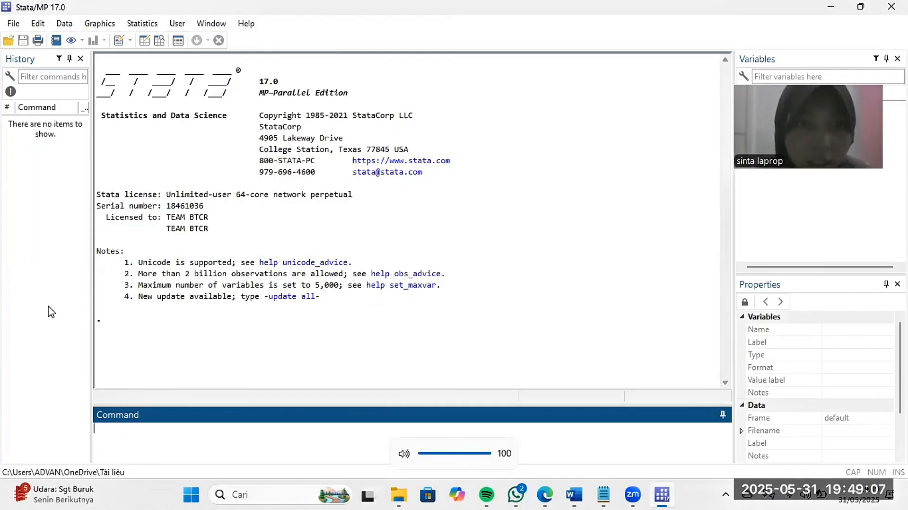
Import the Excel workbook "data skripsi ekomet 1.xlsx" from sheet Lembar1 into Stata, using the first row as variable names.
left_click(17, 27)
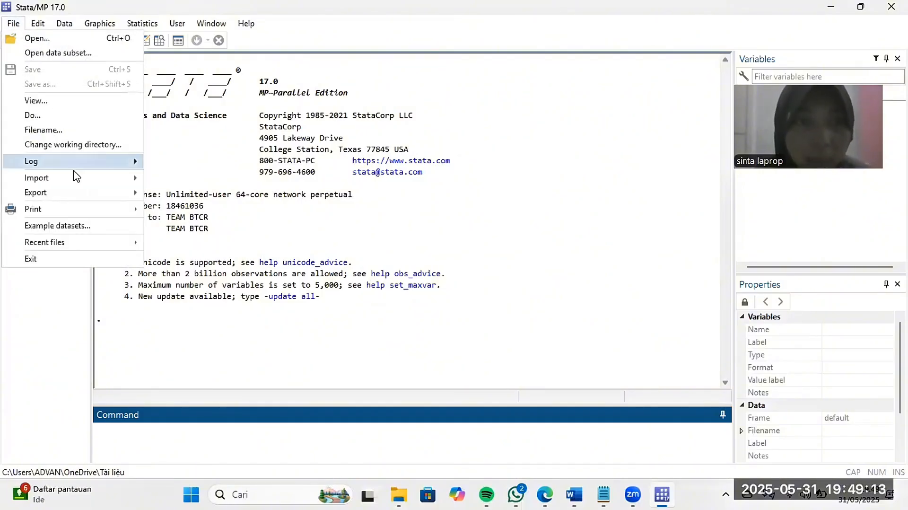
mouse_move(83, 178)
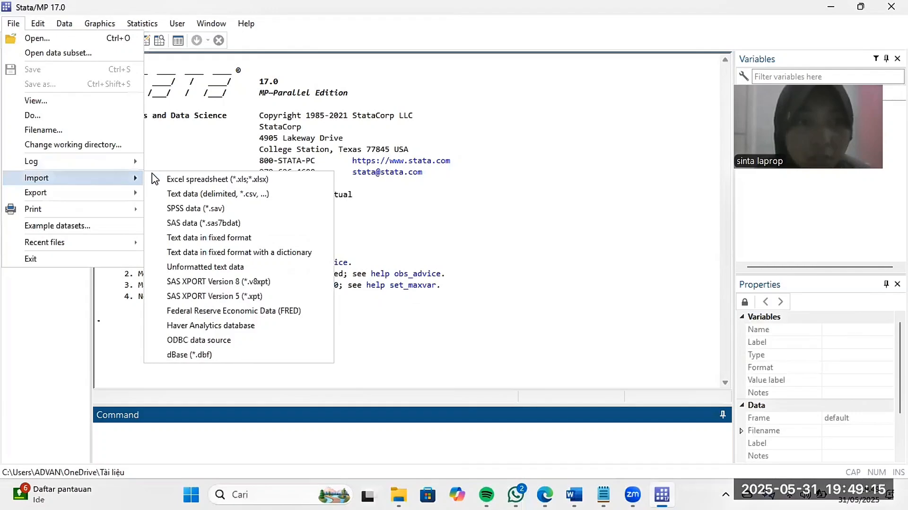
left_click(162, 180)
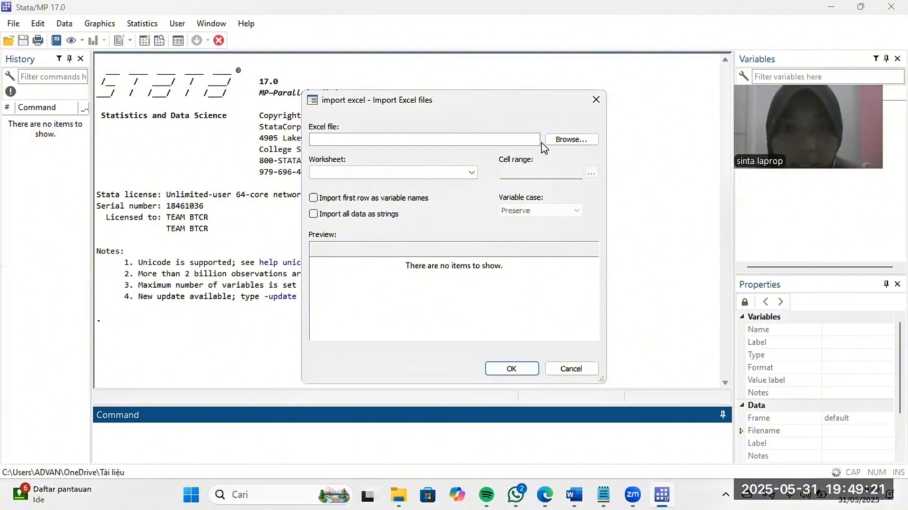
left_click(557, 144)
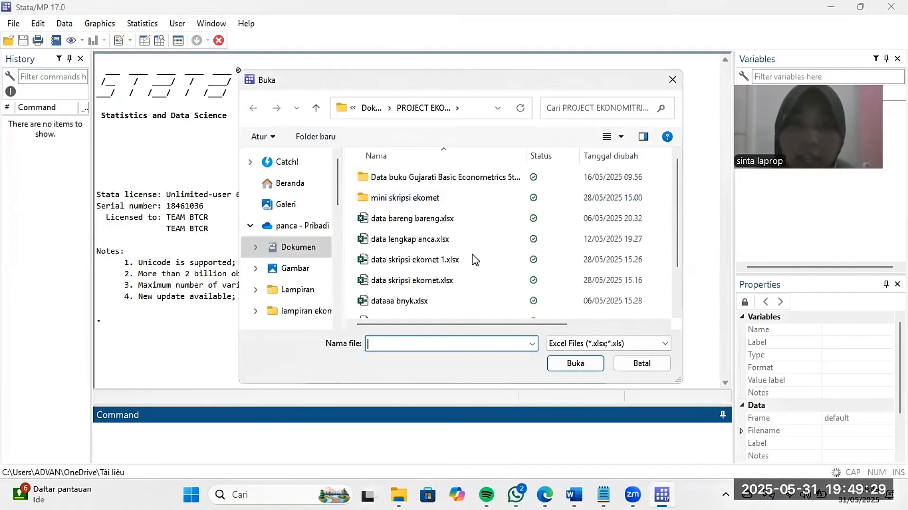
left_click(474, 261)
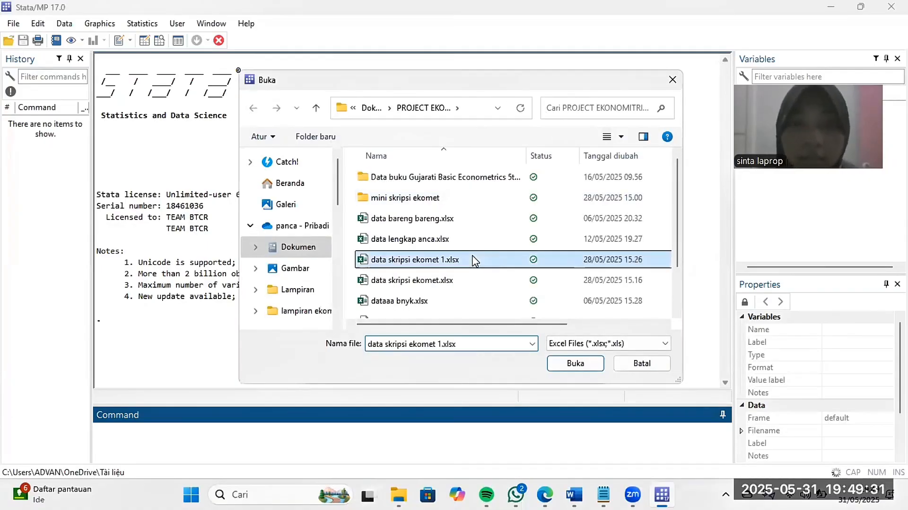
left_click(556, 367)
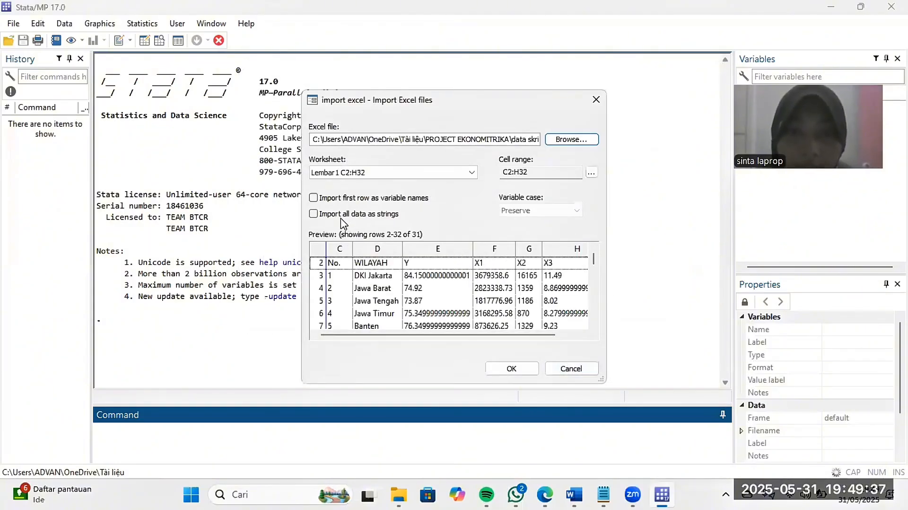
left_click(313, 199)
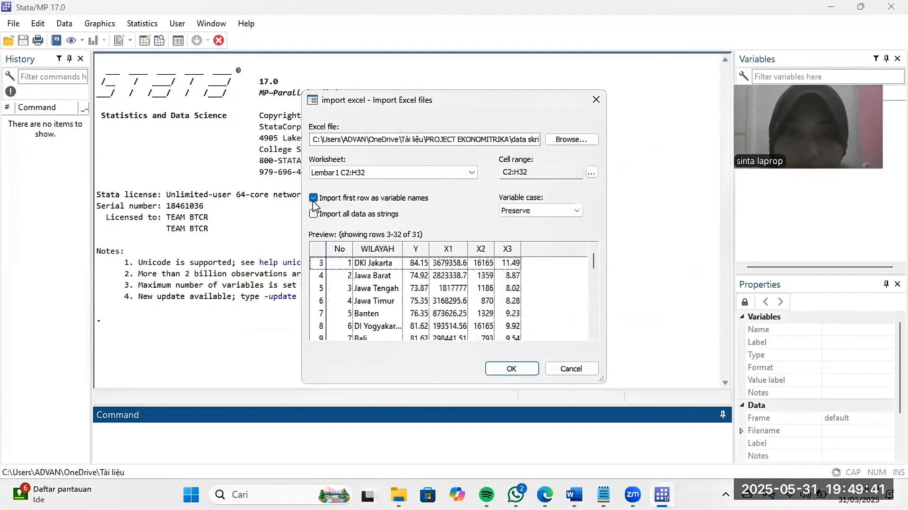
left_click(504, 369)
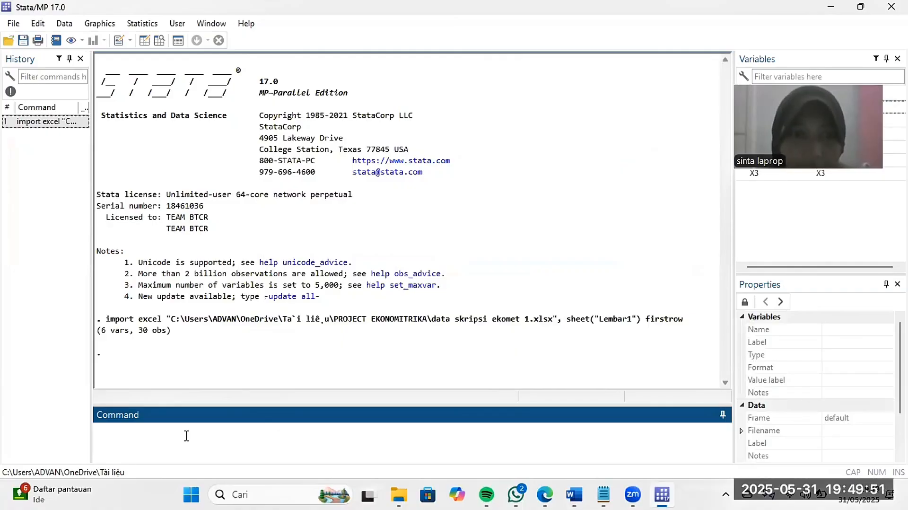
Run the linear regression of Y on X1, X2 and X3 with the command "reg Y X1 X2 X3".
type("r")
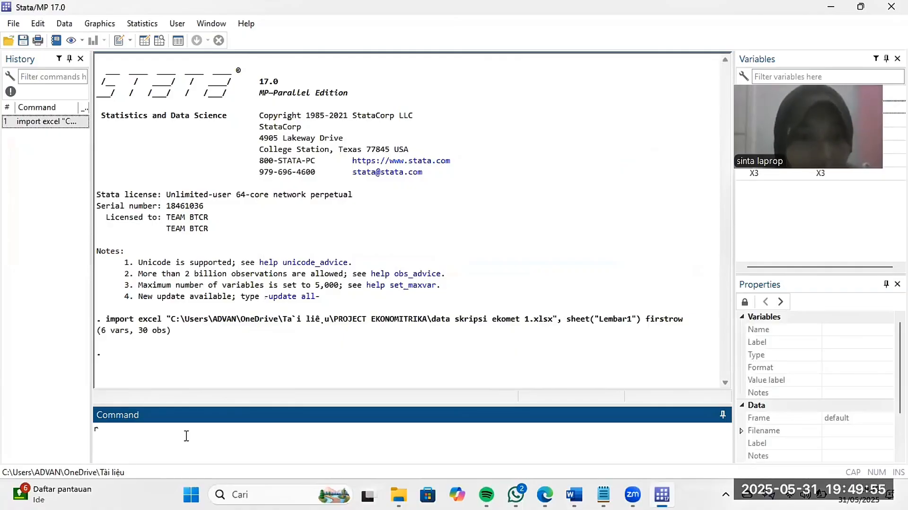
type("eg")
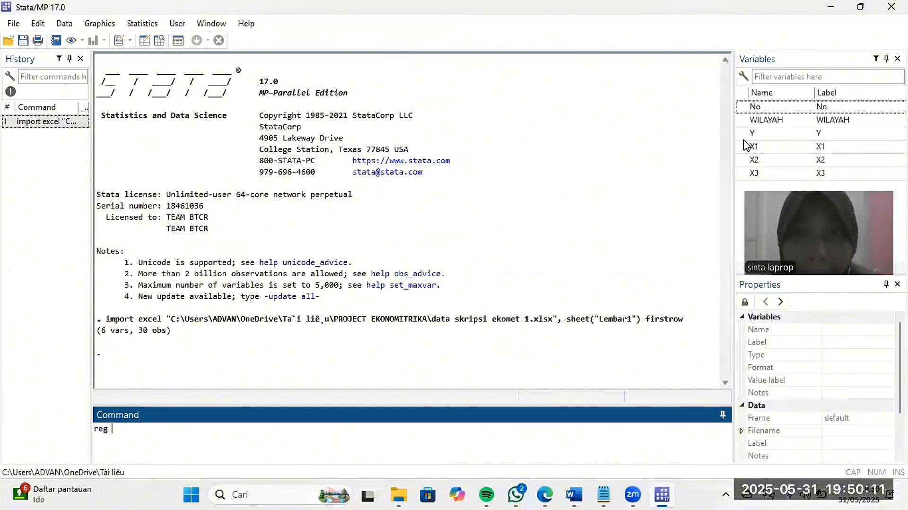
double_click(753, 133)
left_click(746, 152)
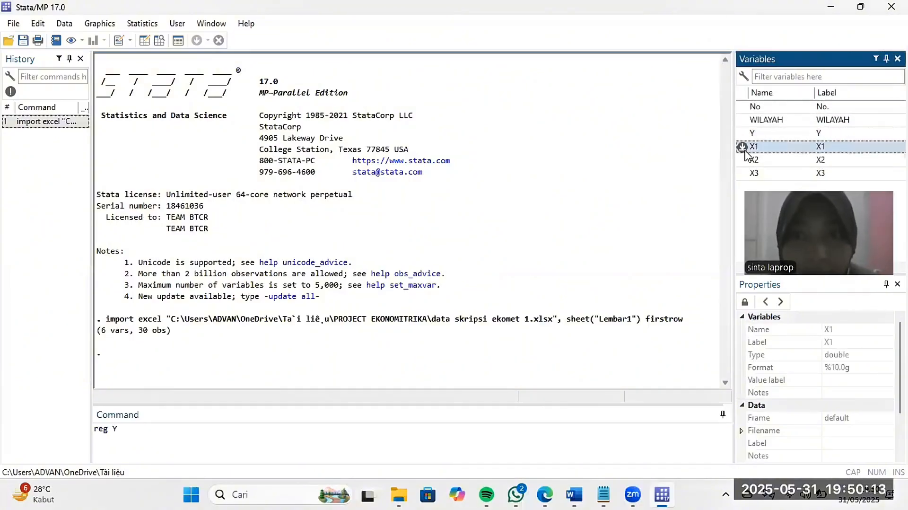
double_click(746, 151)
double_click(752, 160)
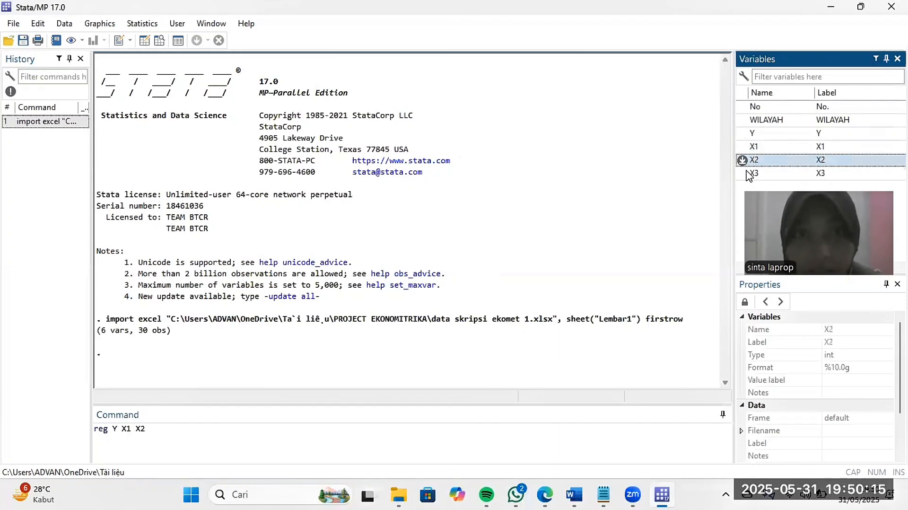
double_click(752, 173)
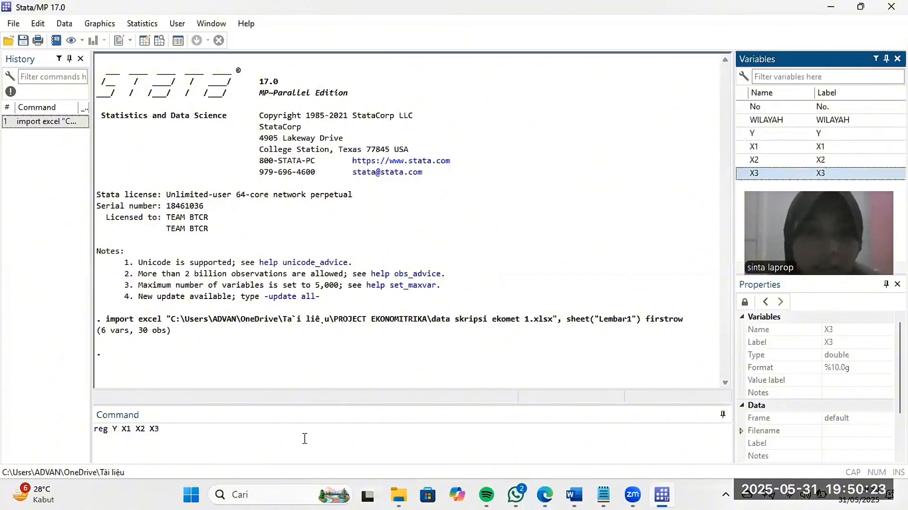
key("Return")
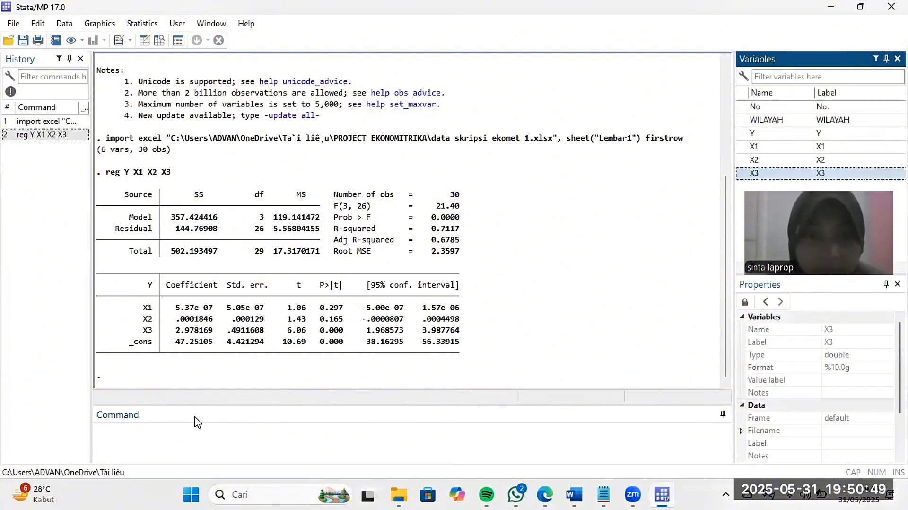
Save the regression residuals in a new variable resid with the command "predict resid, residual".
left_click(156, 435)
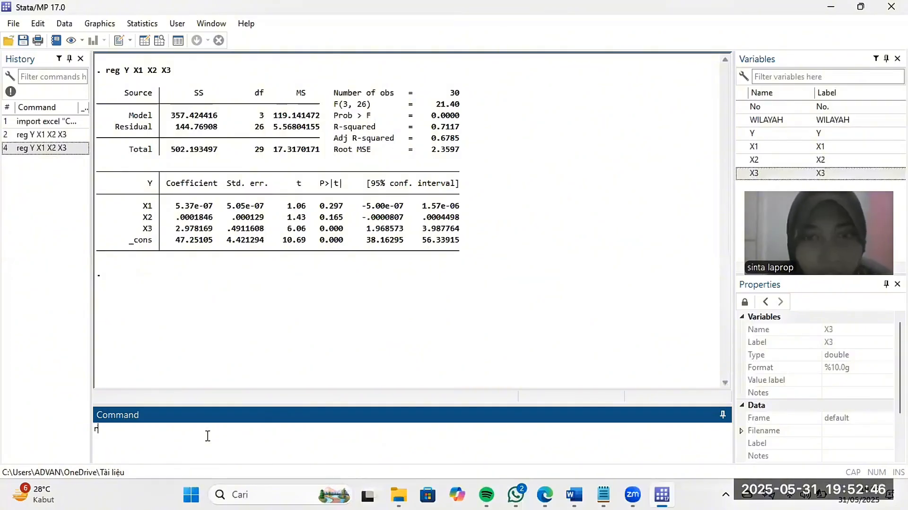
type("pr")
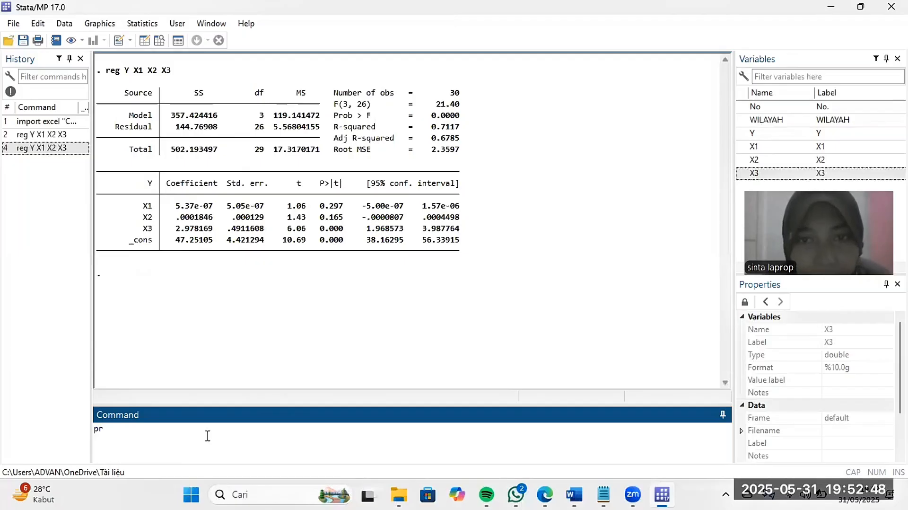
type("edict")
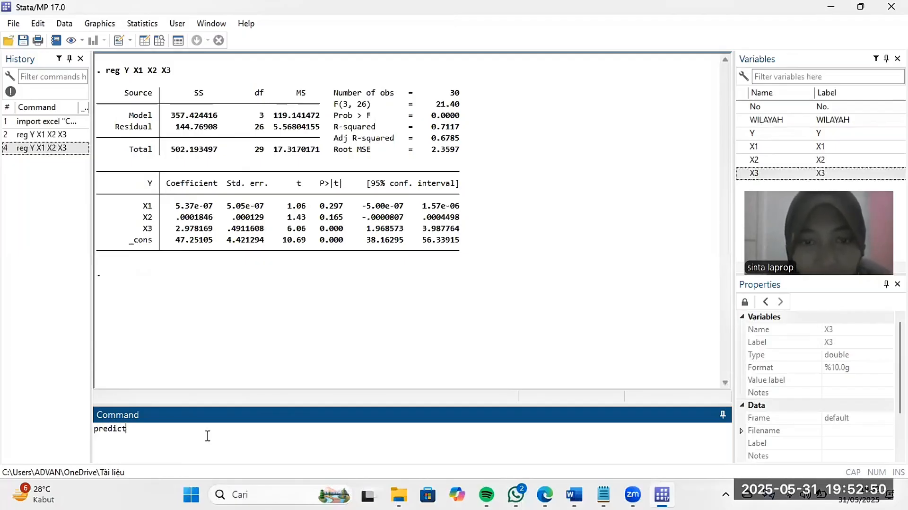
type(" resid")
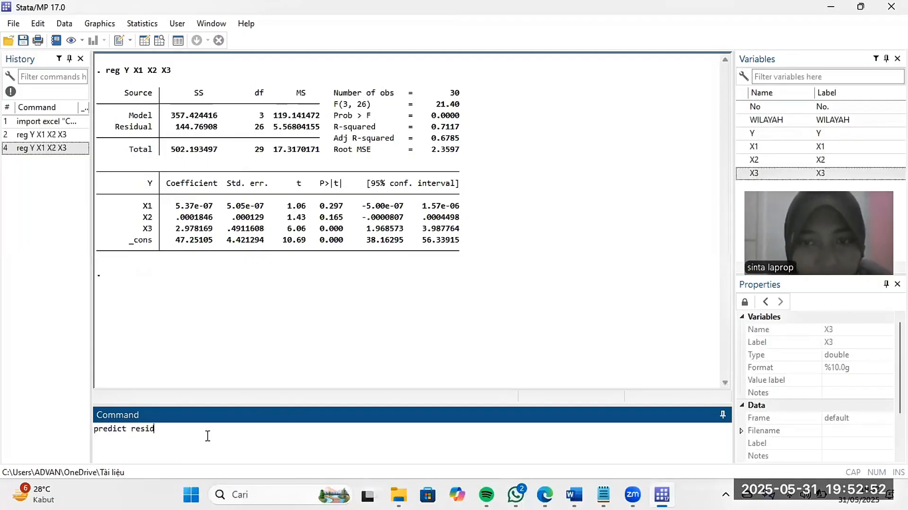
type(", ")
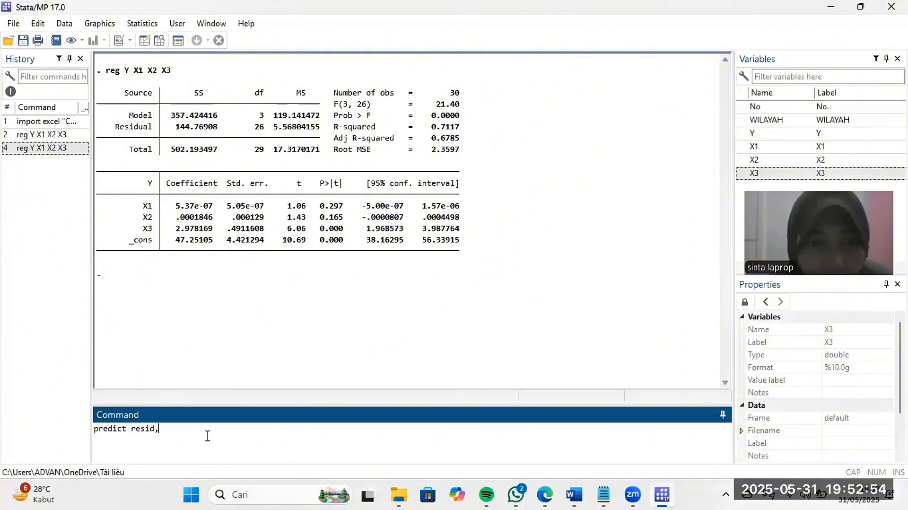
type("resid")
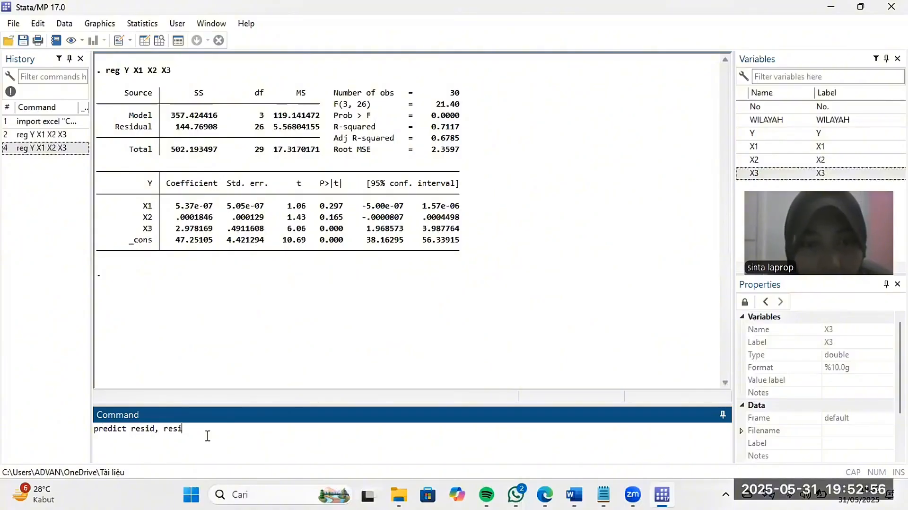
type("ual")
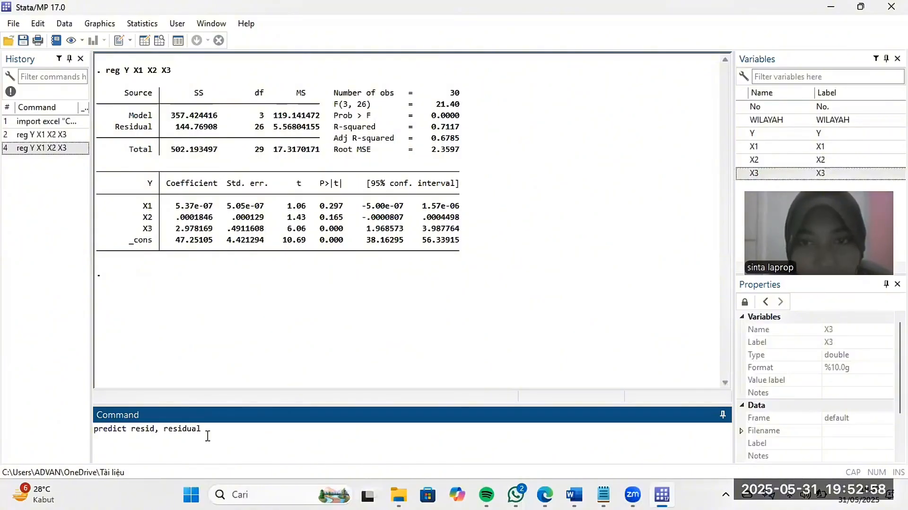
key("Return")
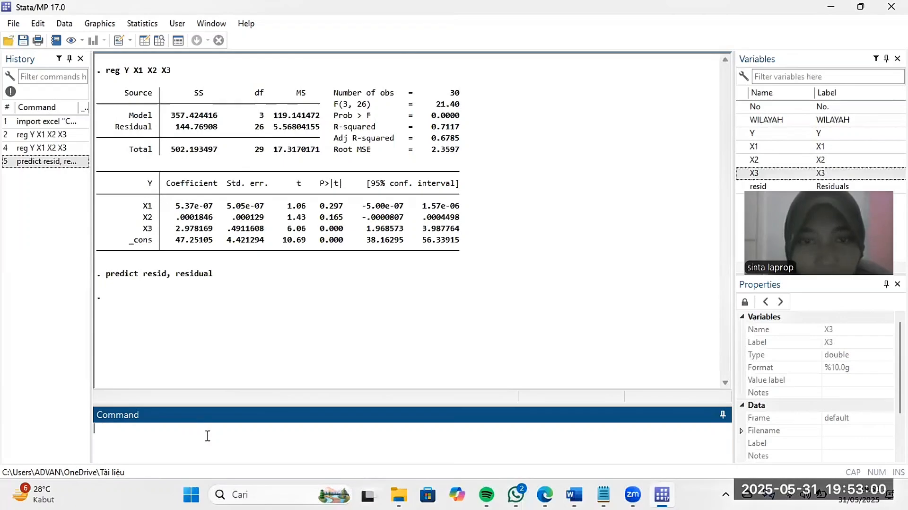
Run the Jarque-Bera normality test on the residuals with the command "jb resid".
type("jb ")
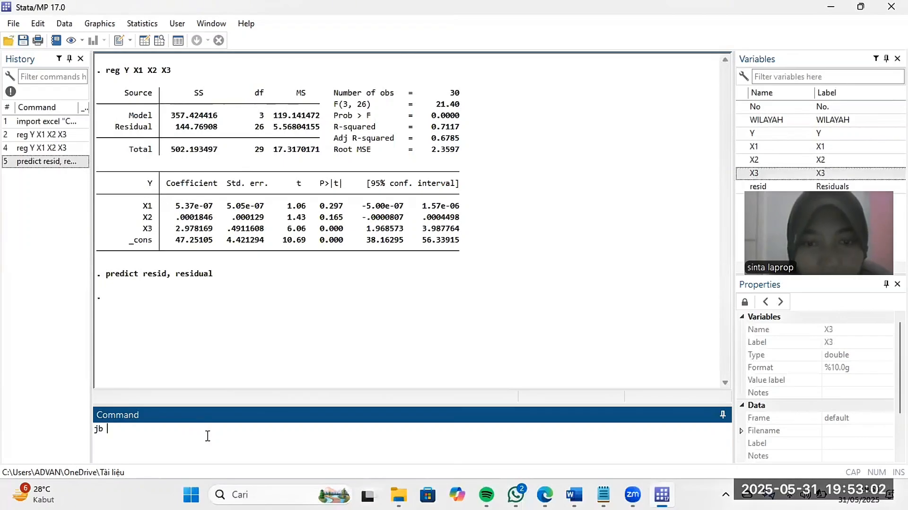
type("resid")
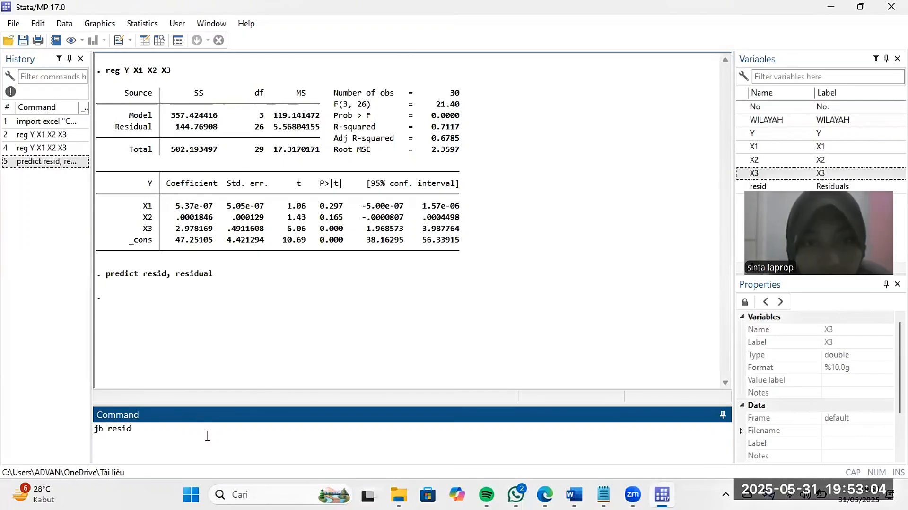
key("Return")
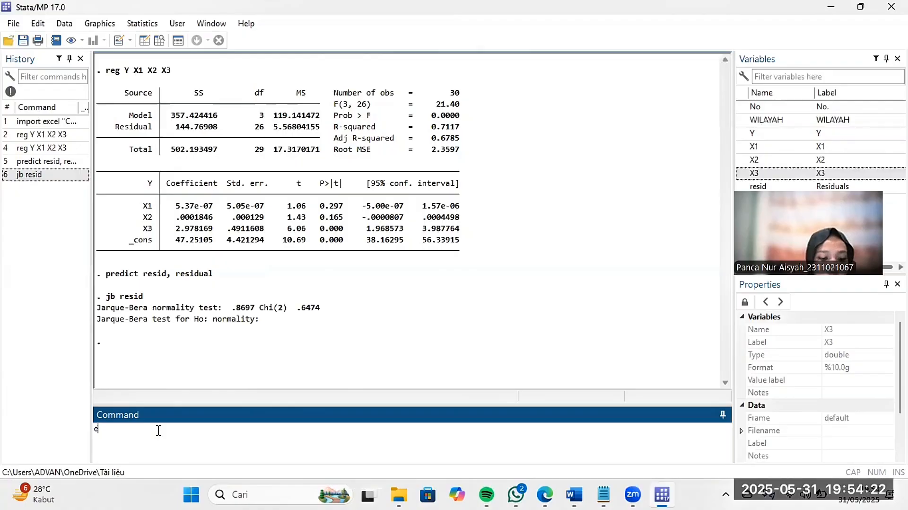
Compute the variance inflation factors of the regressors with the command "estat vif".
type("es")
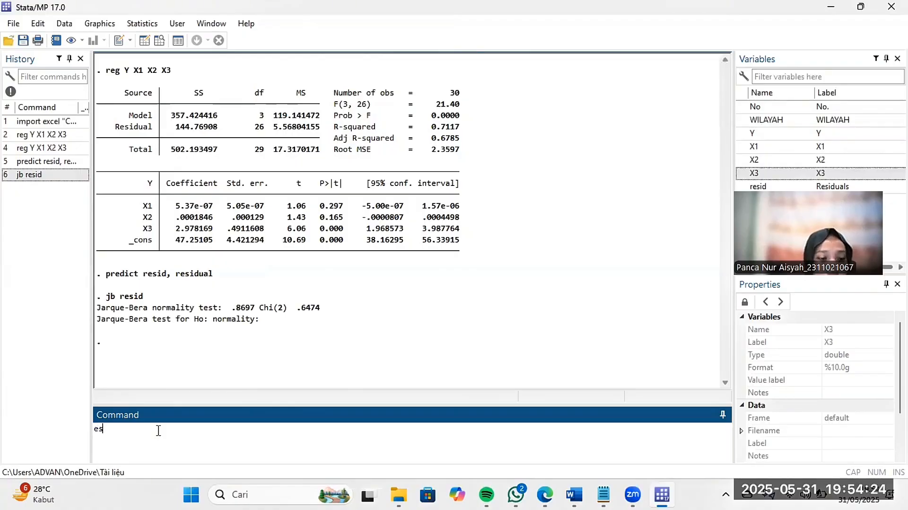
type("tat v")
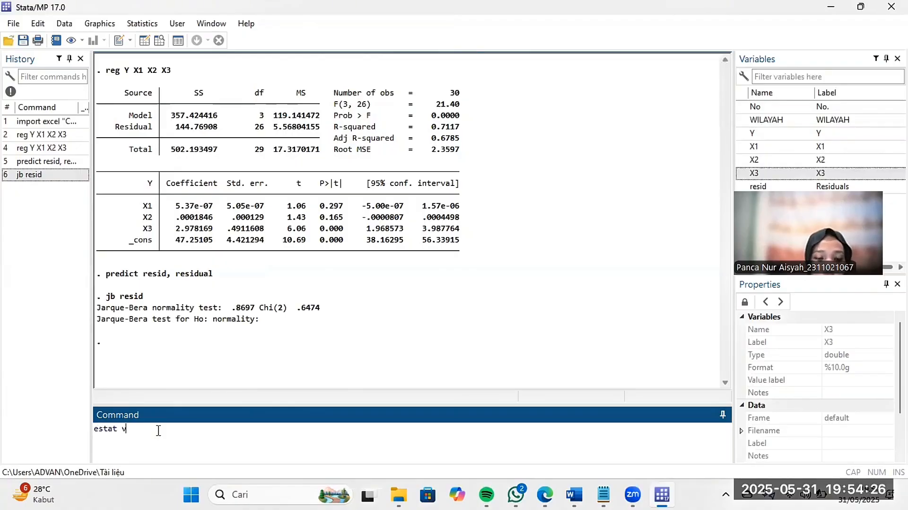
type("if")
key("Return")
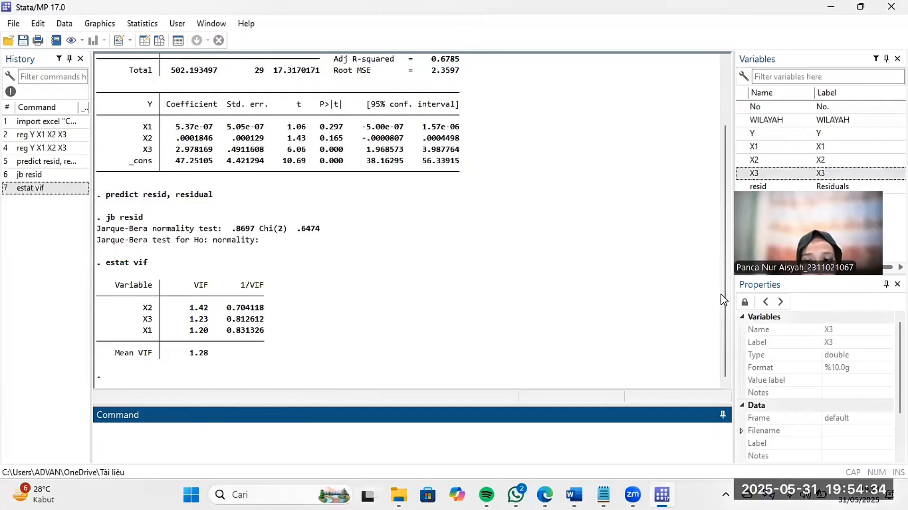
left_click(726, 305)
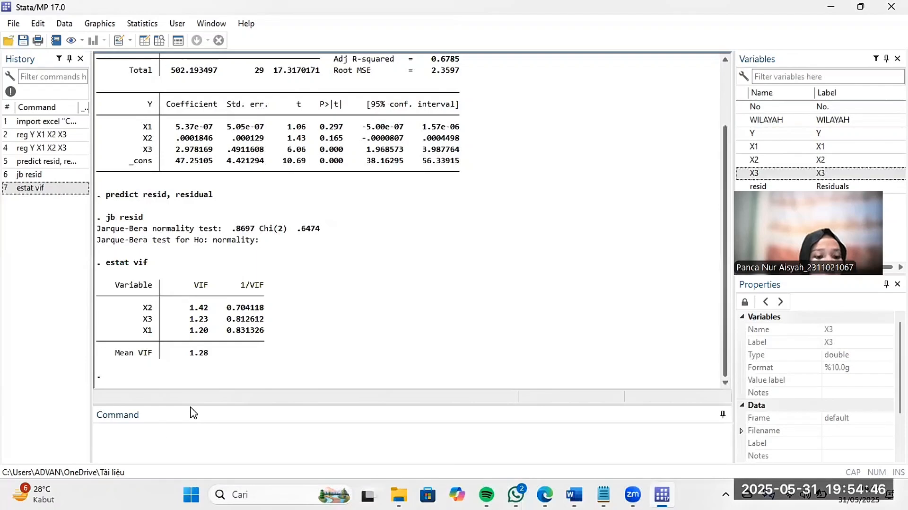
Generate a time variable holding the observation numbers with the command "gen time=_n".
left_click(125, 442)
type("gen ")
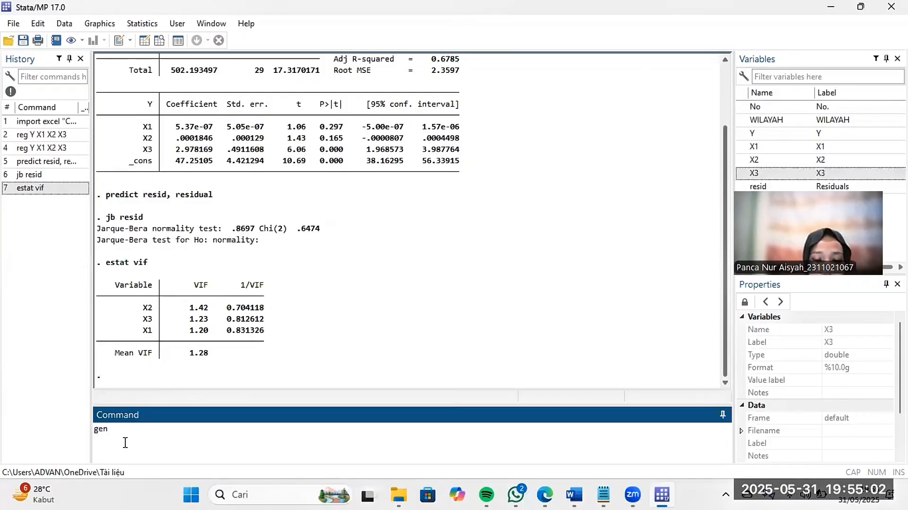
type("time")
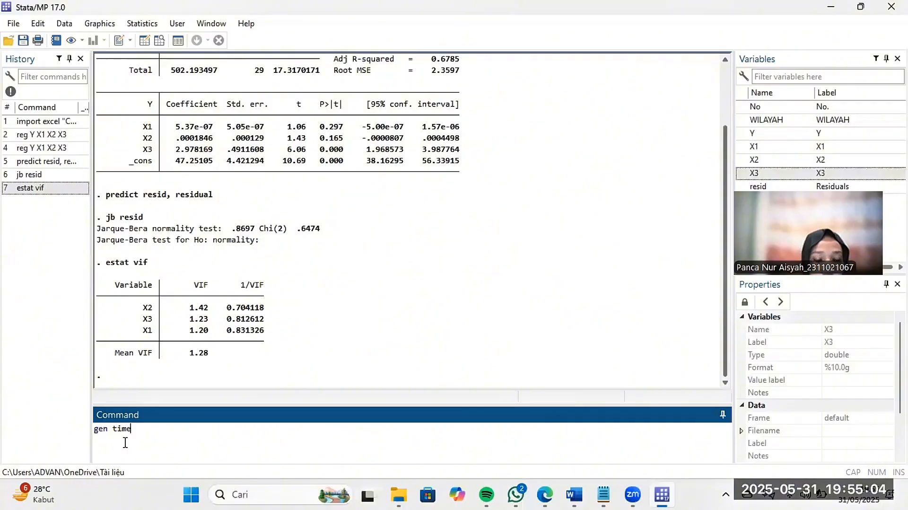
type("=_")
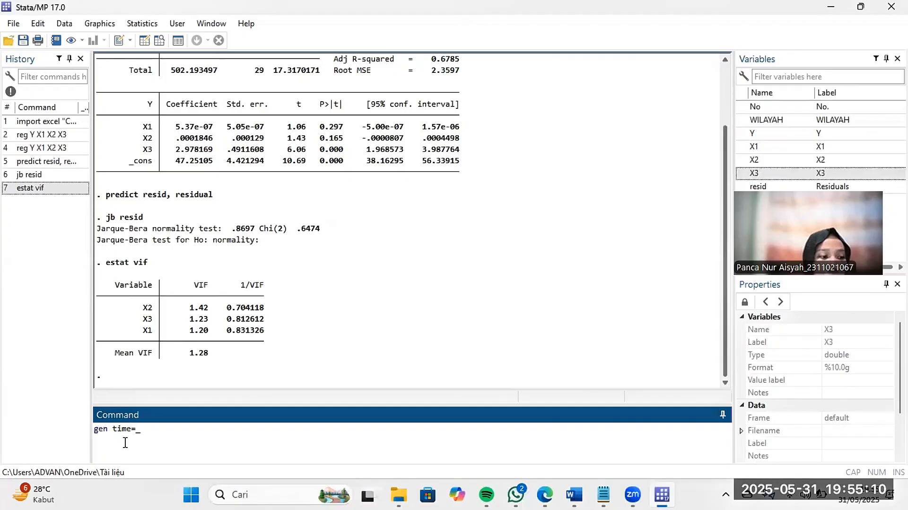
type("n")
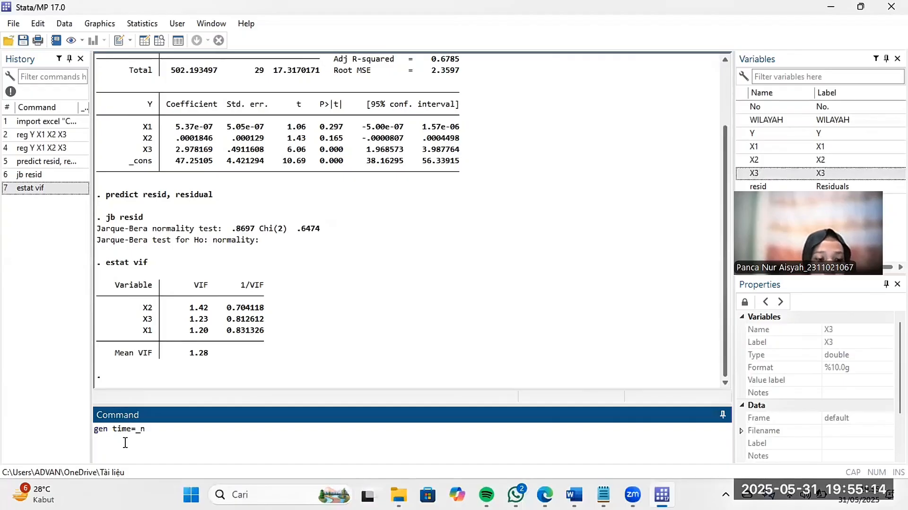
key("Return")
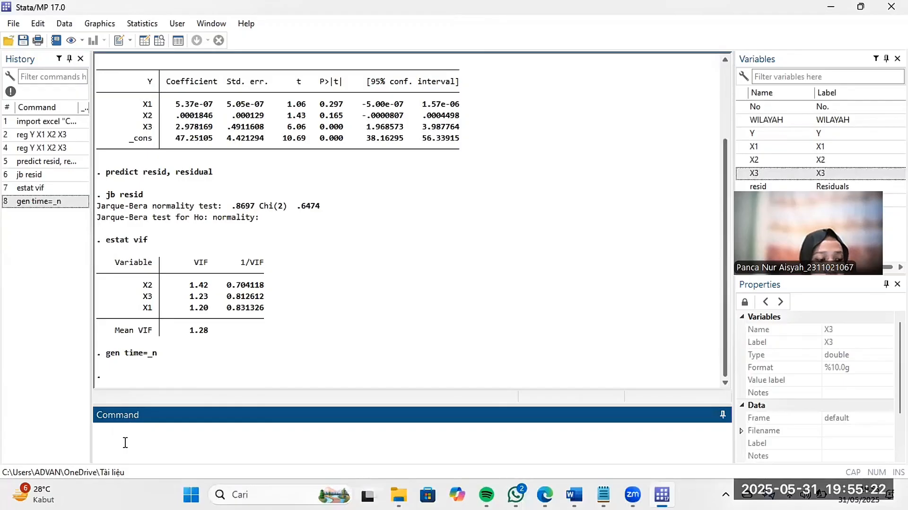
Declare the dataset as time series on the time variable with the command "tsset time".
type("tdd")
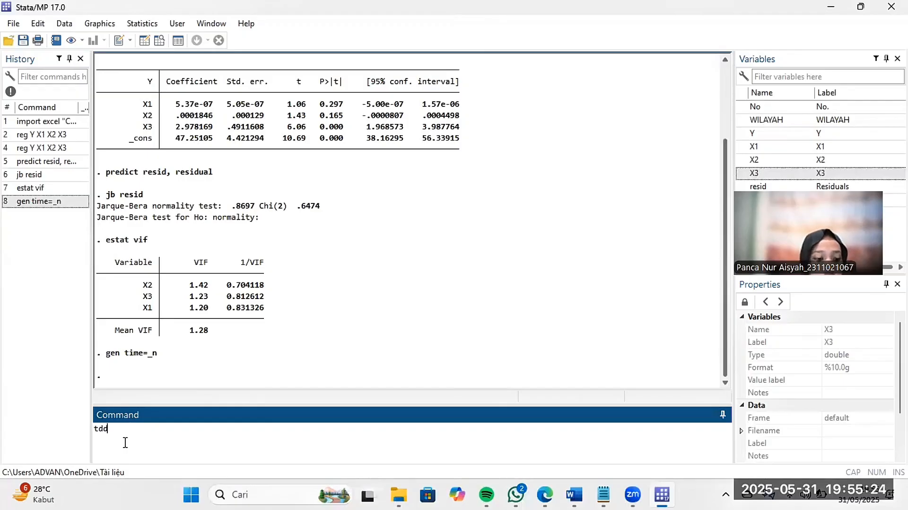
type("es")
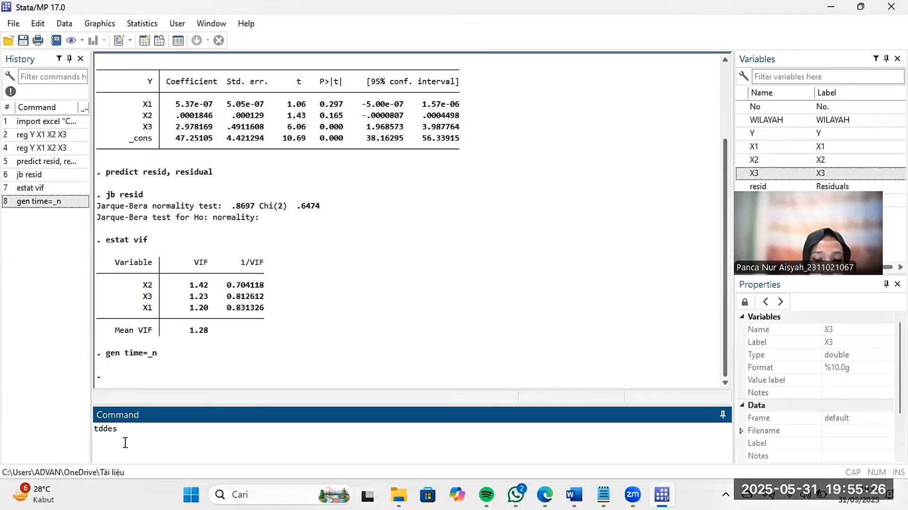
key("BackSpace")
key("BackSpace")
key("BackSpace")
key("BackSpace")
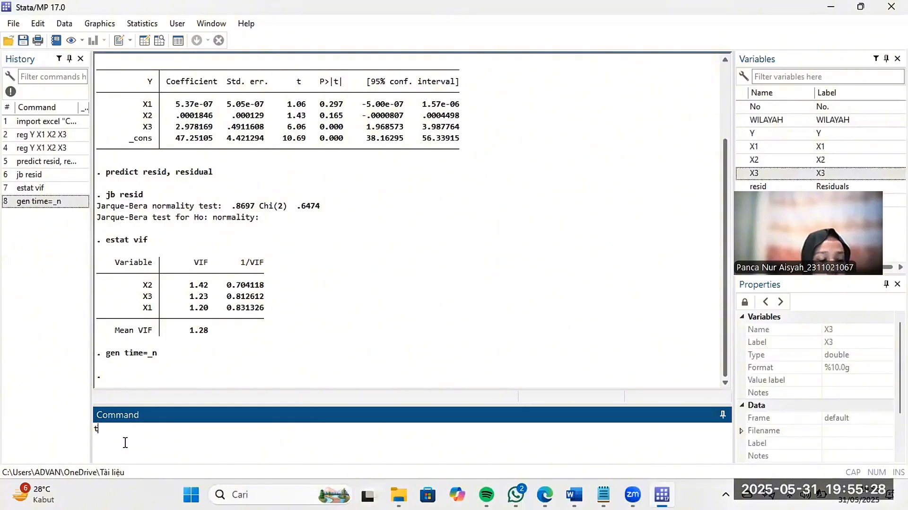
type("sse")
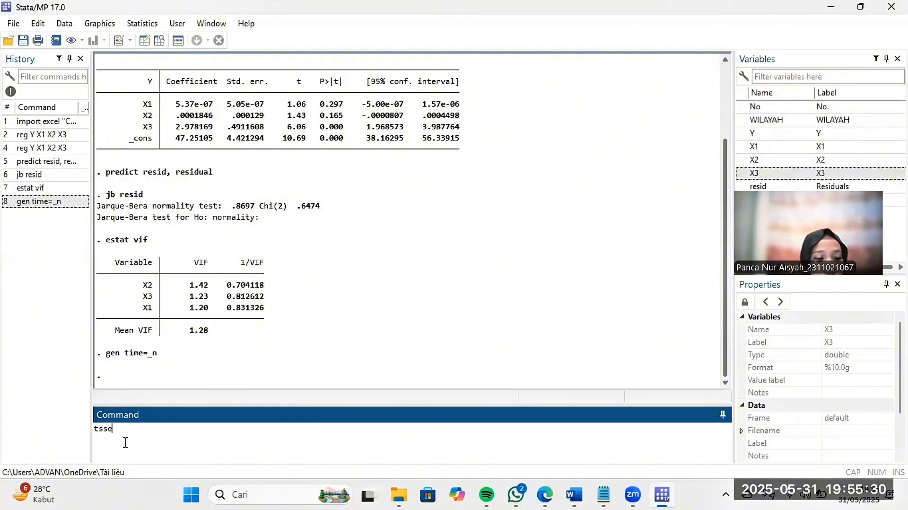
type("t ")
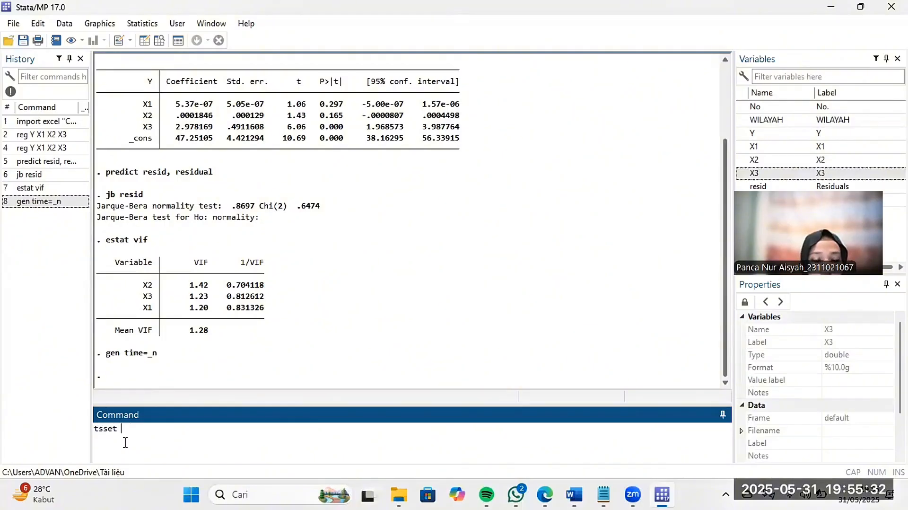
type("time")
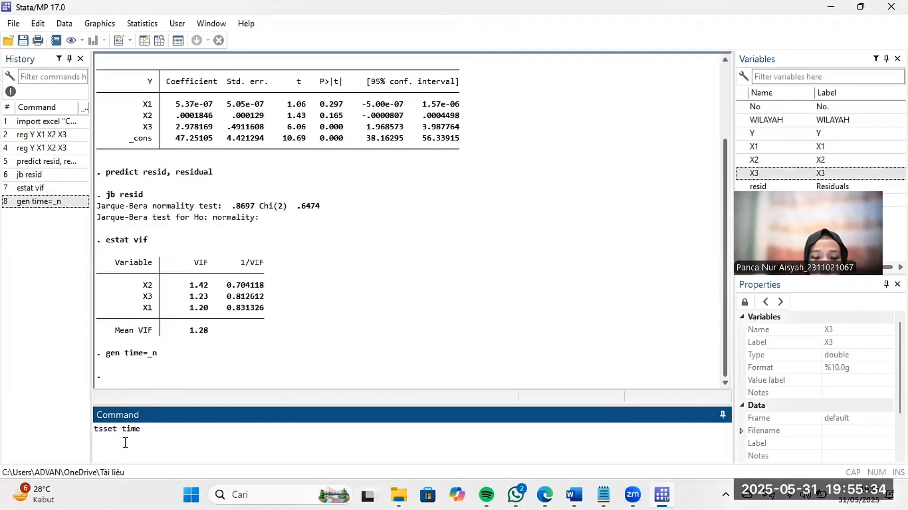
key("Return")
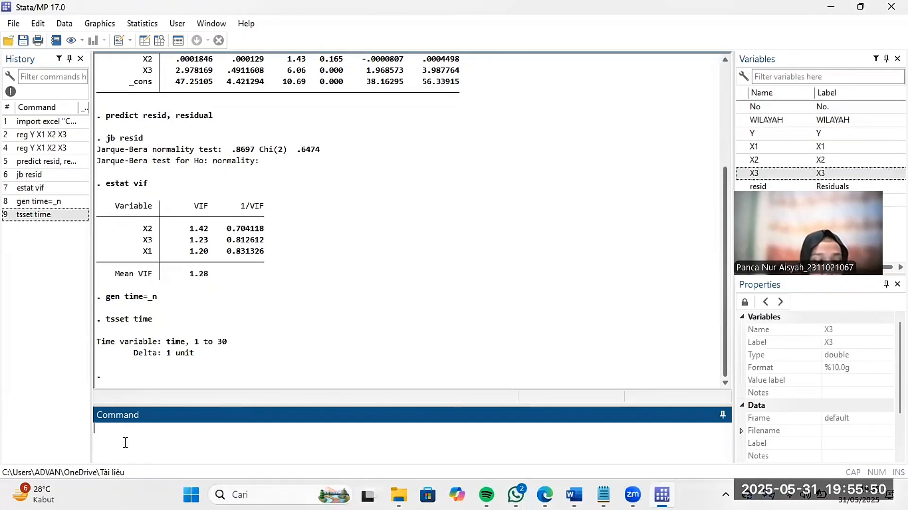
Compute the Durbin-Watson statistic to test for autocorrelation with the command "dwstat".
type("dws")
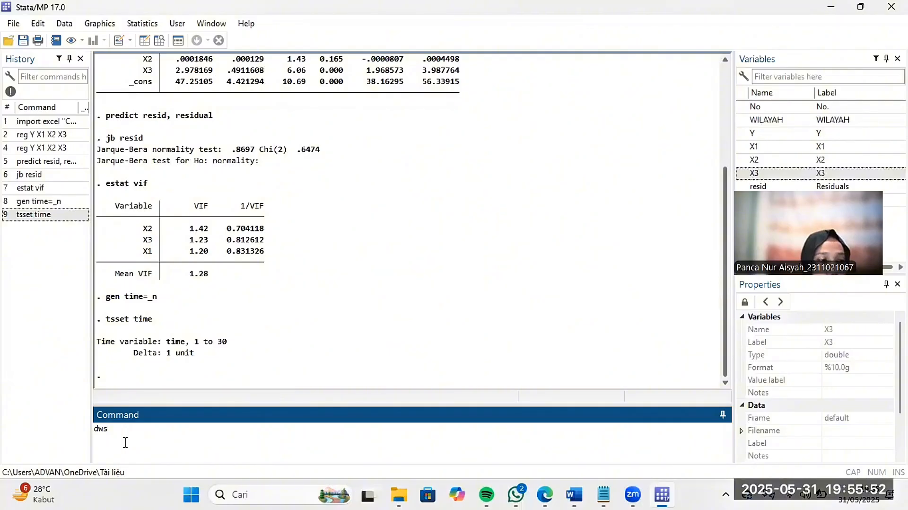
type("tat")
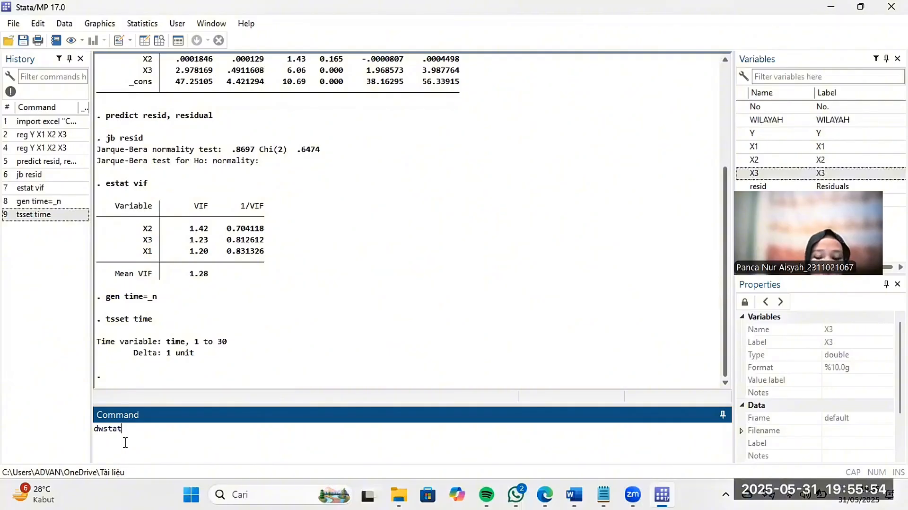
key("Return")
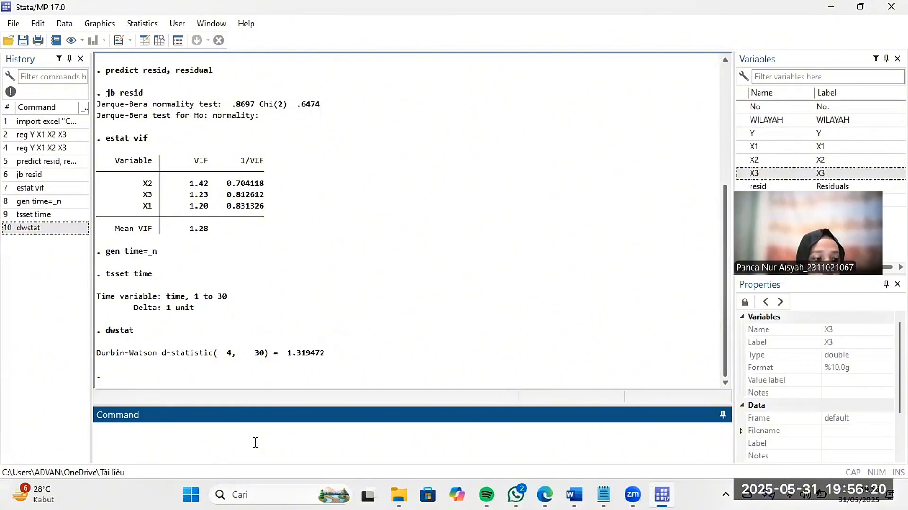
Run White's heteroskedasticity test on the regression with the command "estat imtest, white".
type("e")
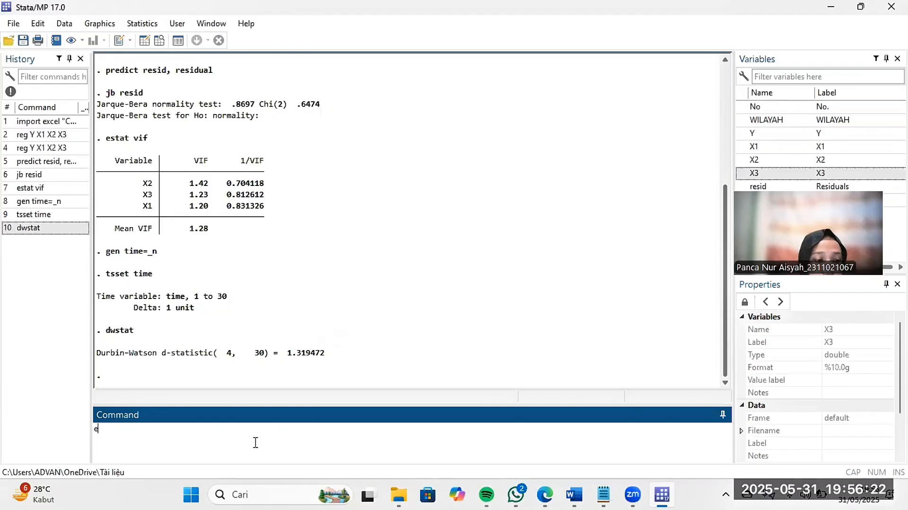
type("s")
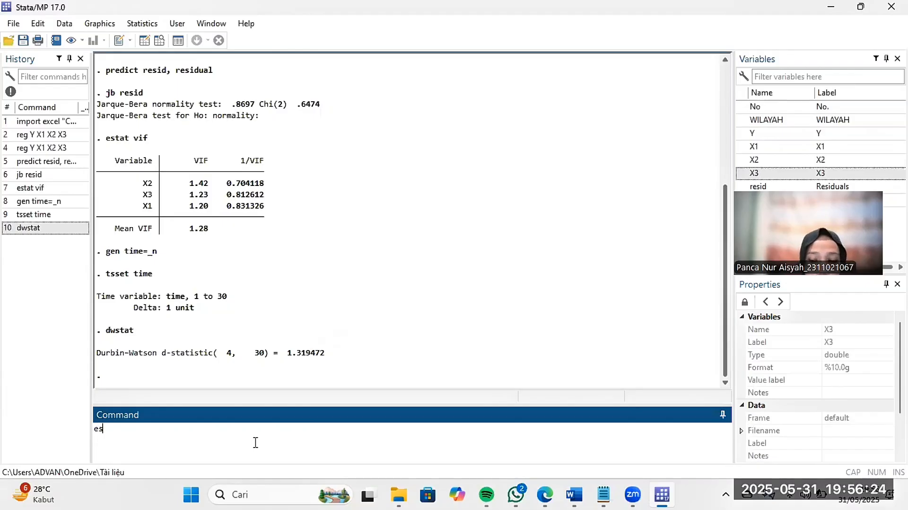
type("tat imtes")
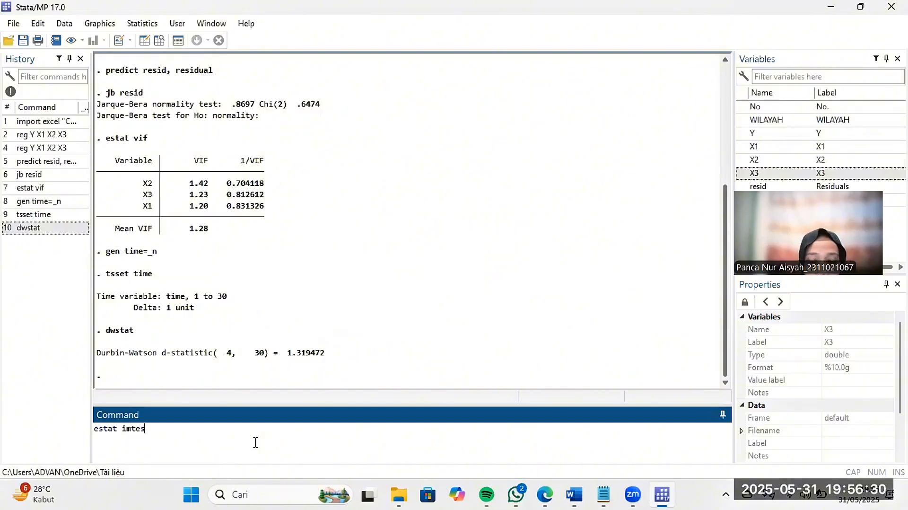
type("t")
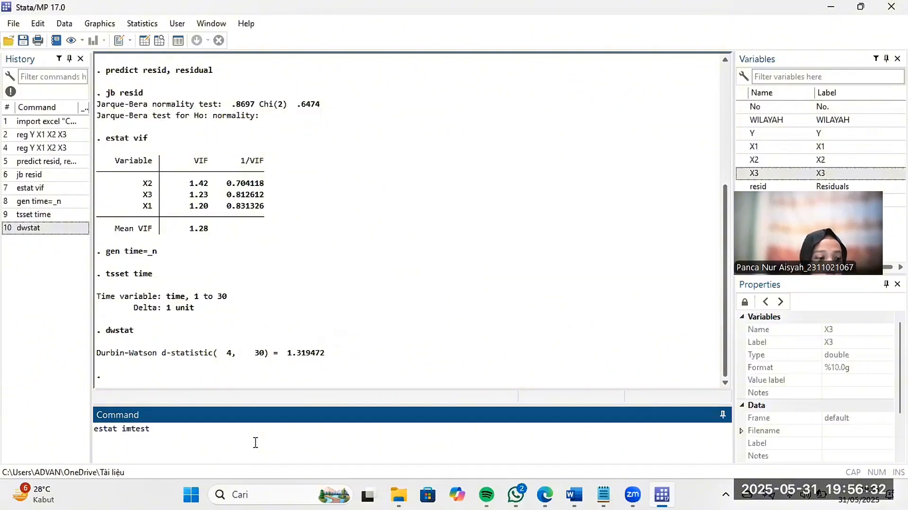
type(",")
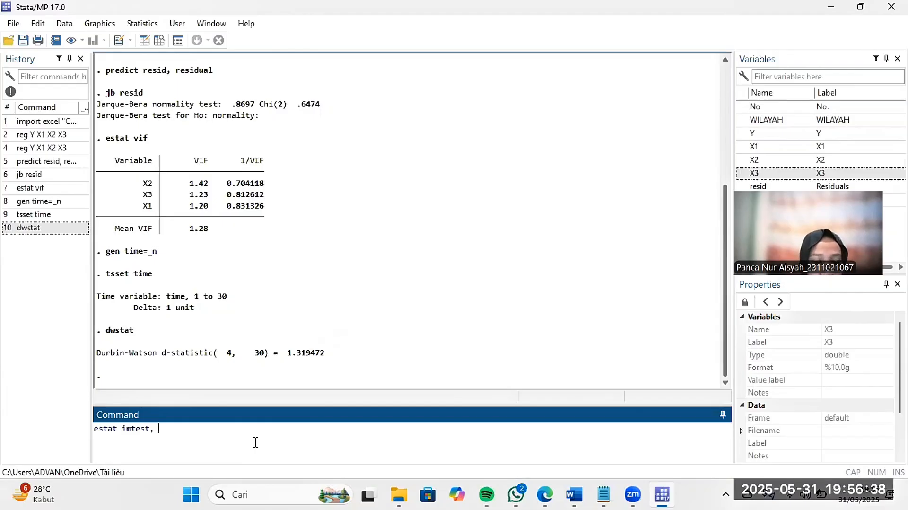
type(" white")
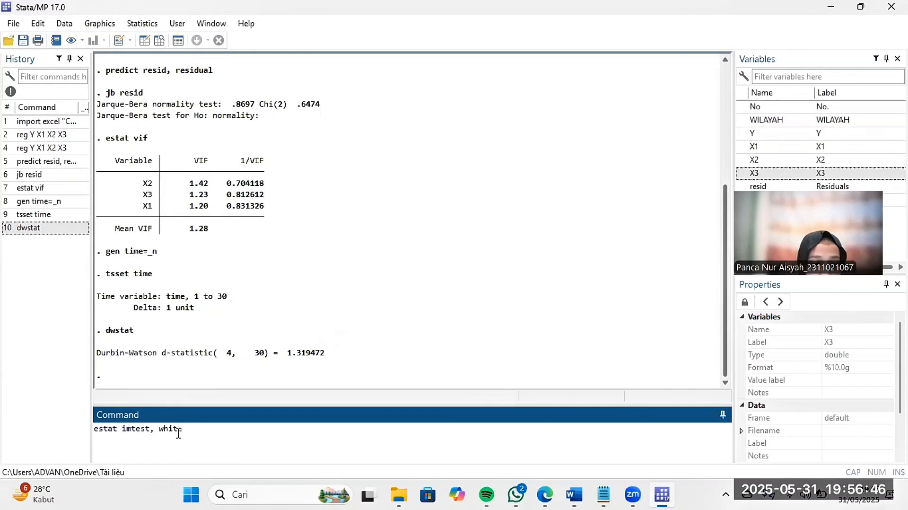
key("Return")
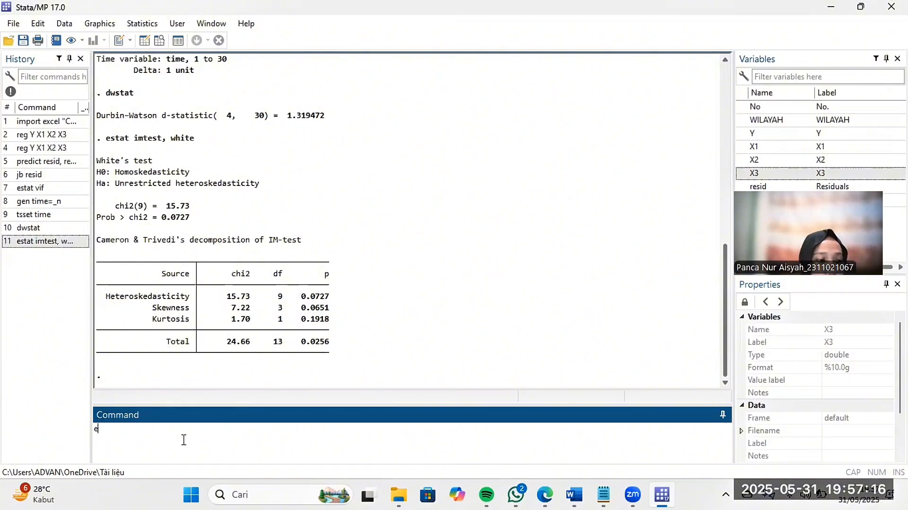
Try to run the Breusch-Pagan heteroskedasticity test with the command "estat, hettest, iid rhs".
type("est")
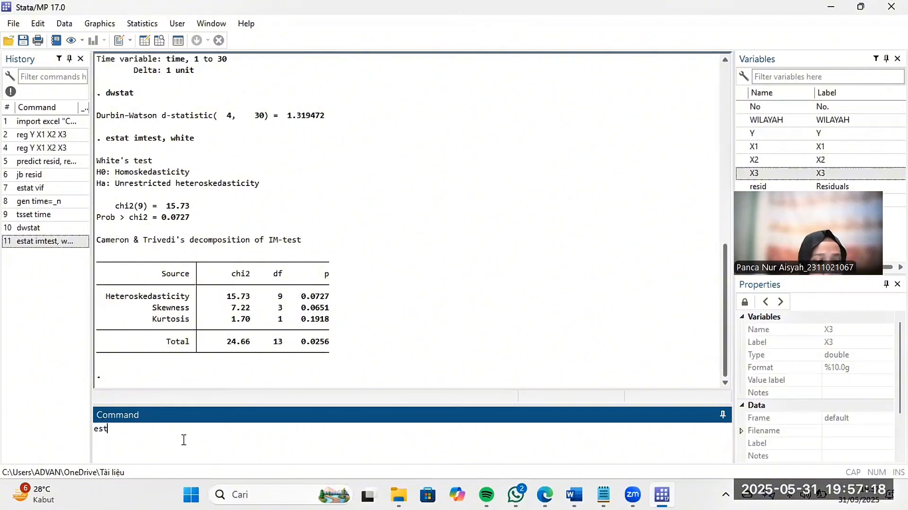
type("at")
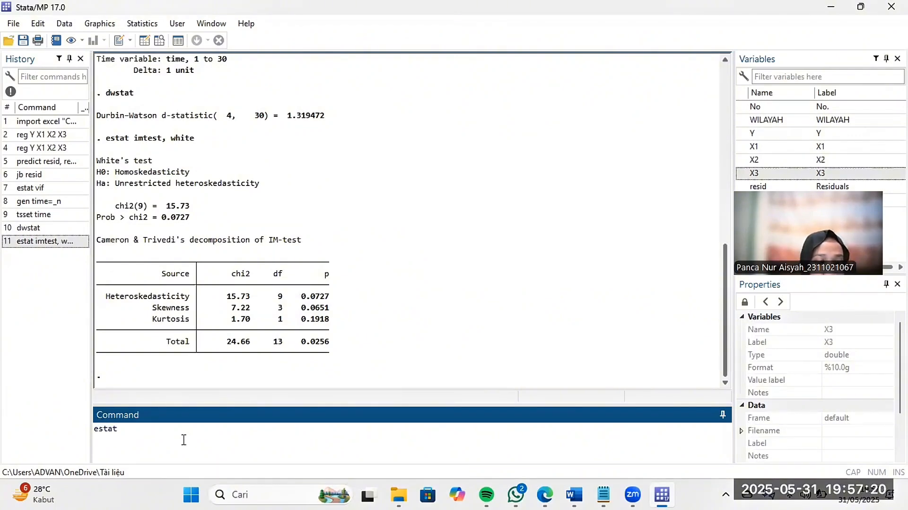
key("Return")
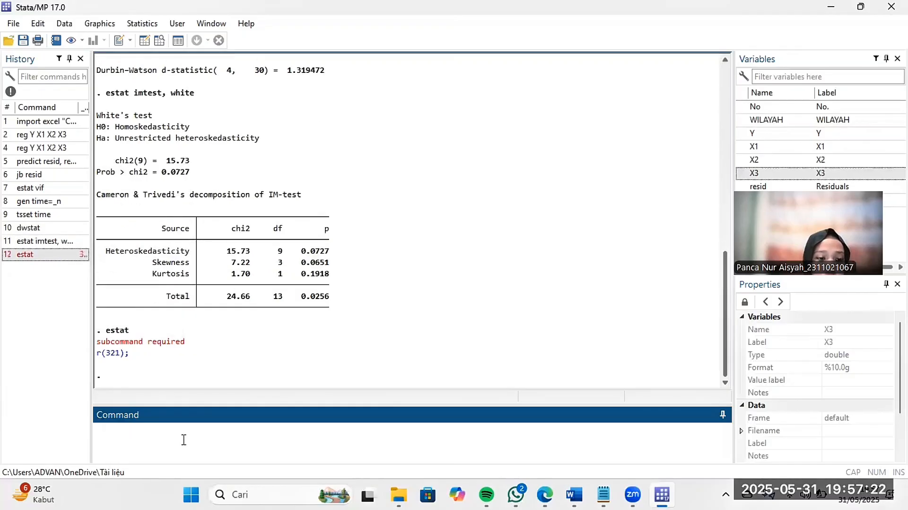
key("Page_Up")
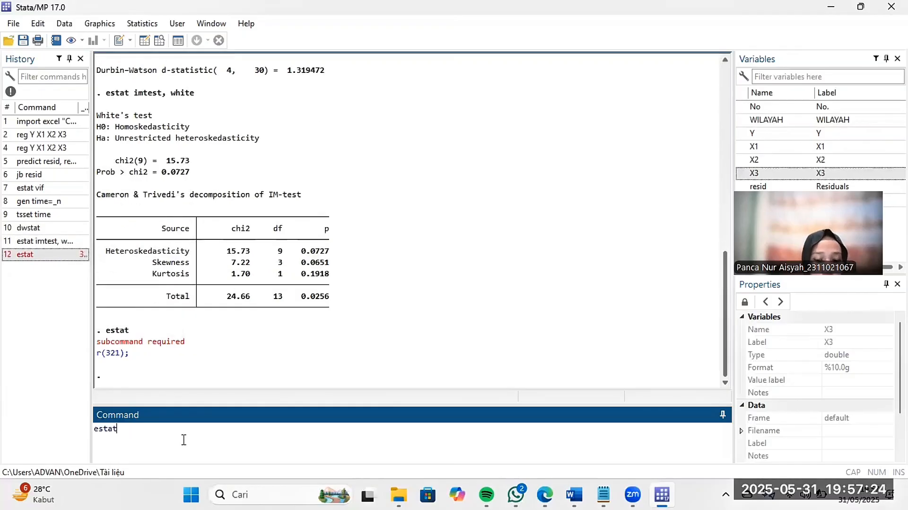
type(", ")
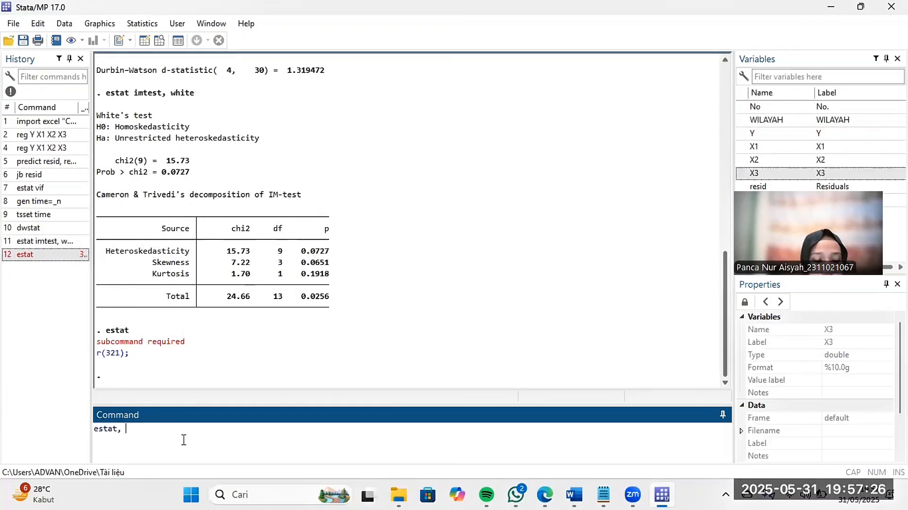
type("hett")
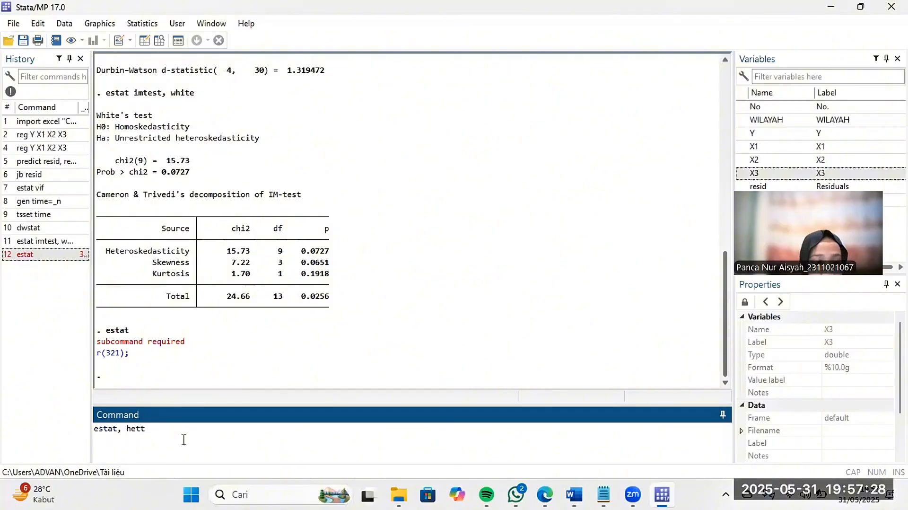
type("est")
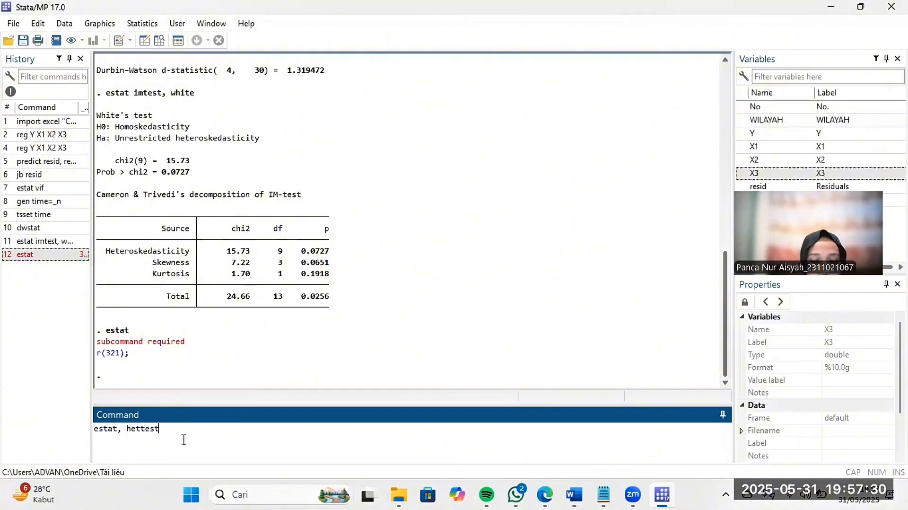
type(", iid")
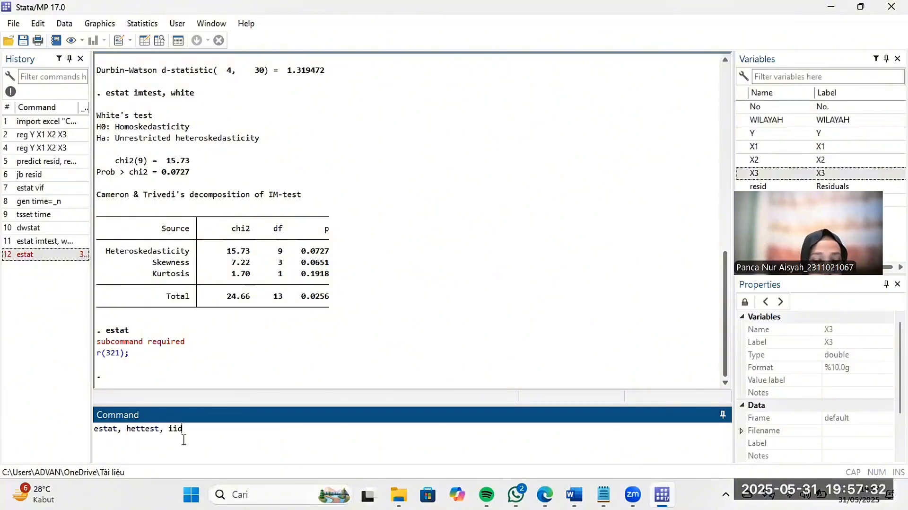
type("m")
key("BackSpace")
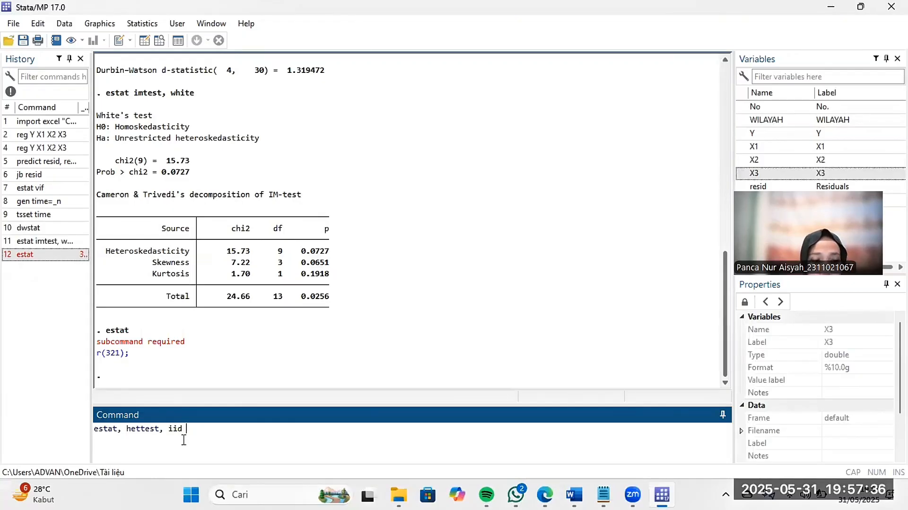
type("rhs")
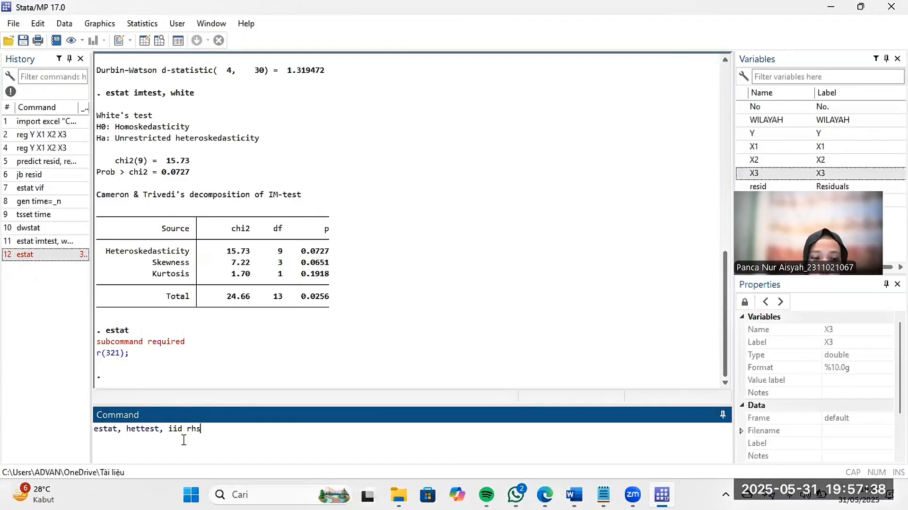
key("Return")
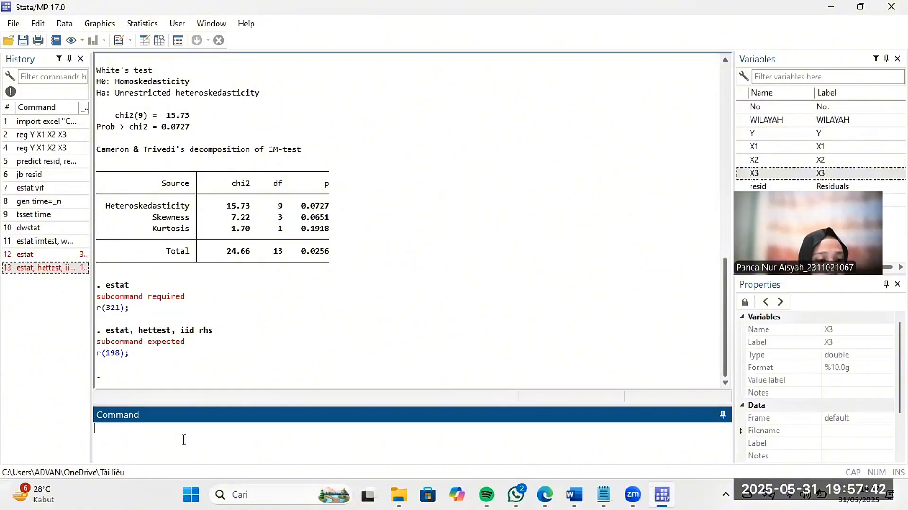
Run the Breusch-Pagan heteroskedasticity test on all independent variables with the command "hettest,iid rhs".
type("he")
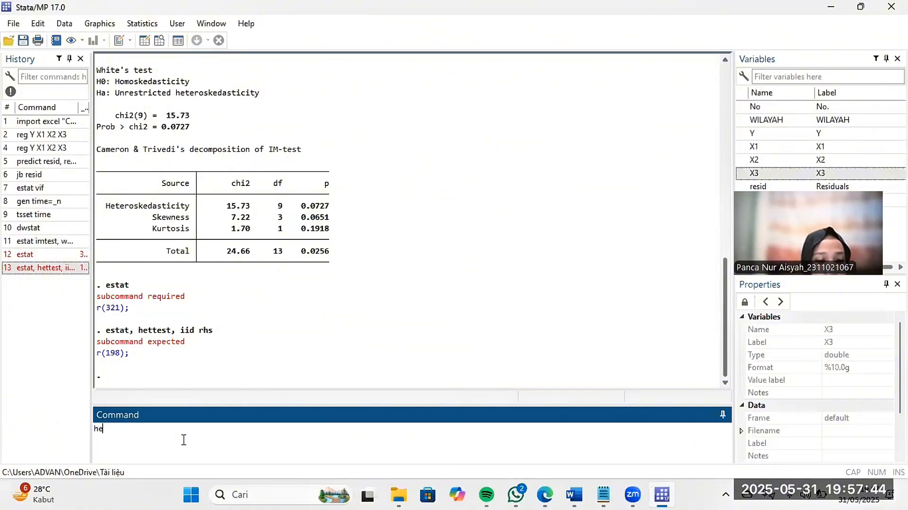
type("tt")
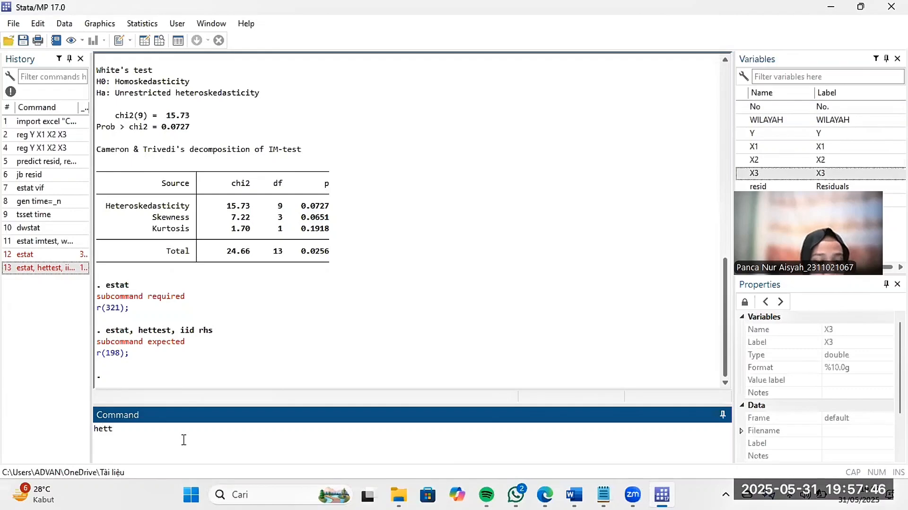
type("est,ii")
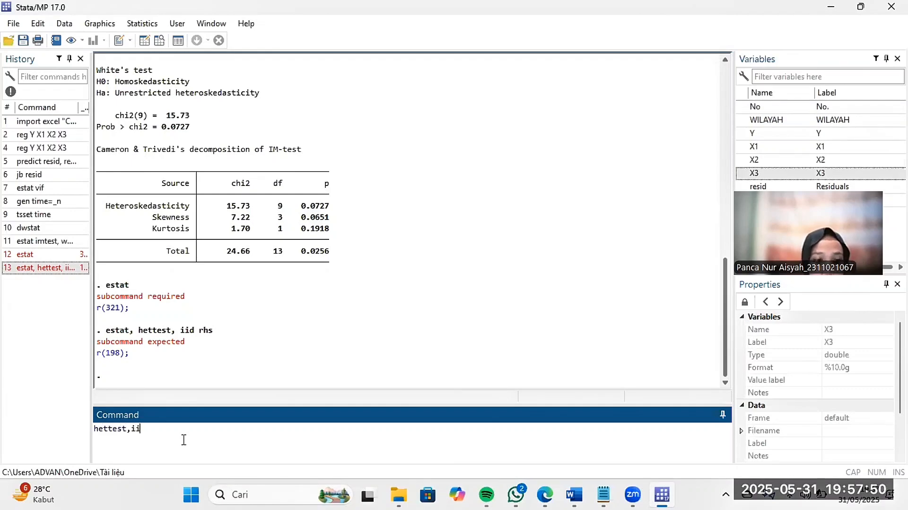
type("drhs")
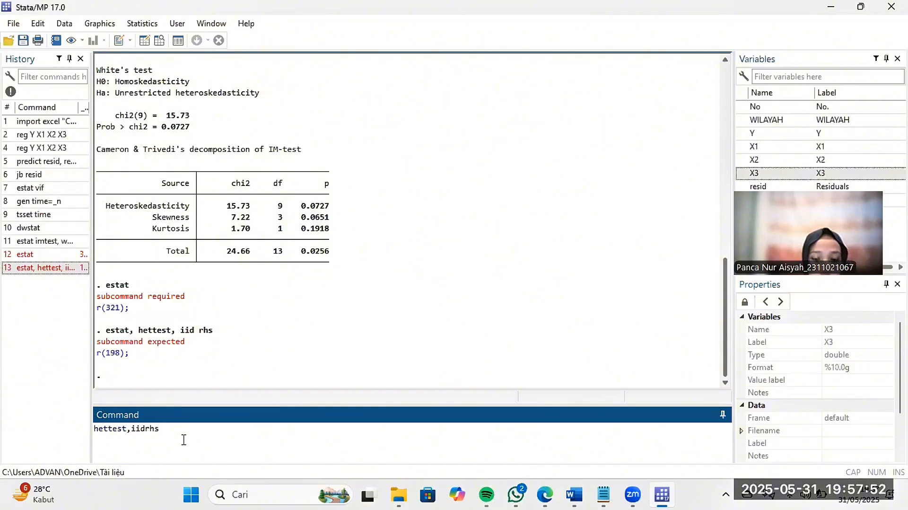
key("Return")
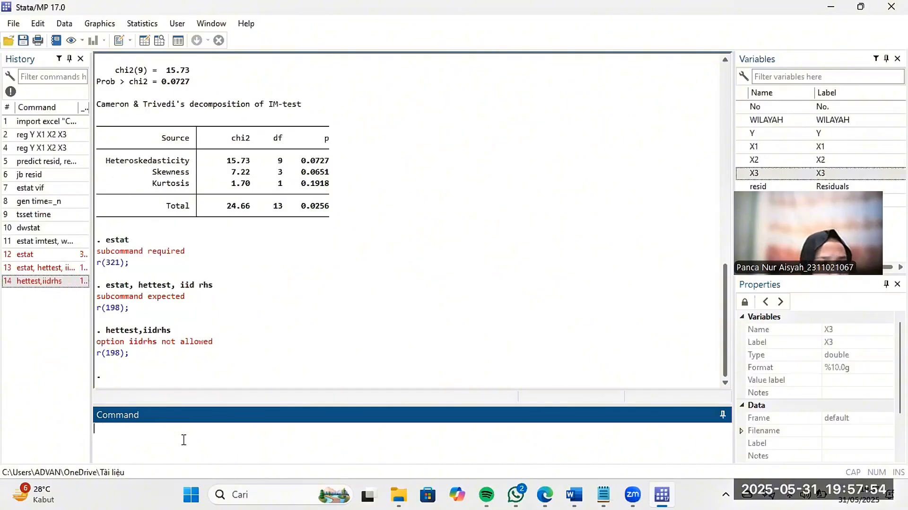
left_click(68, 281)
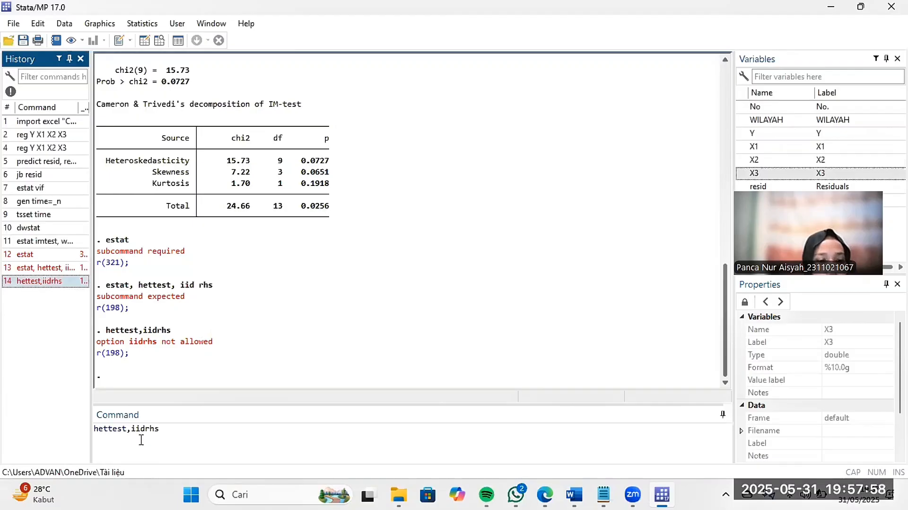
left_click(146, 429)
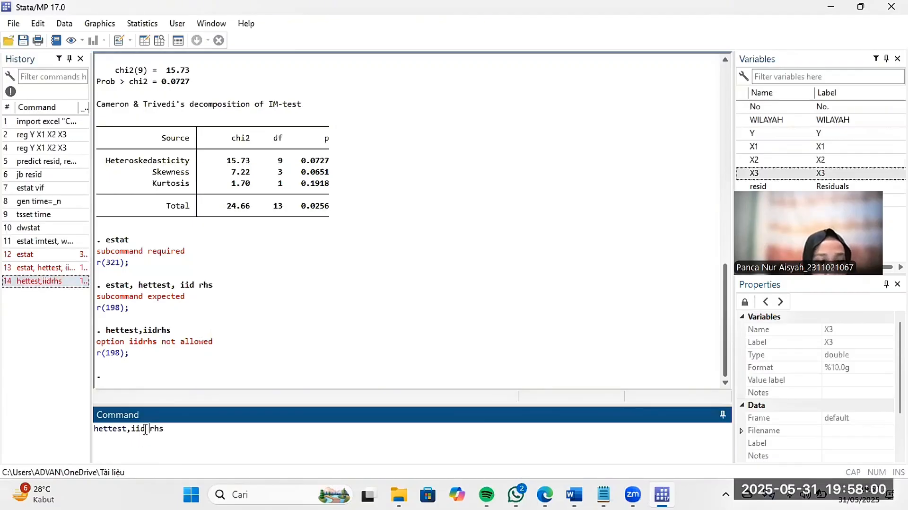
key("Return")
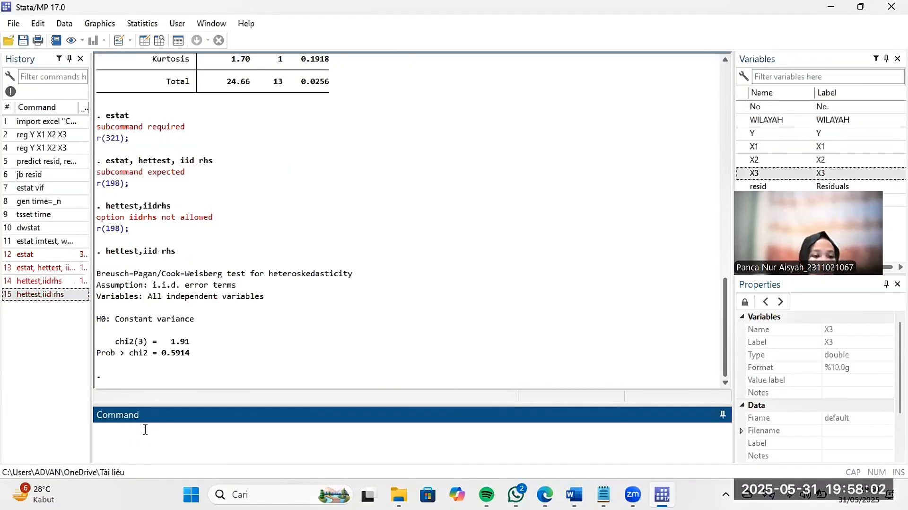